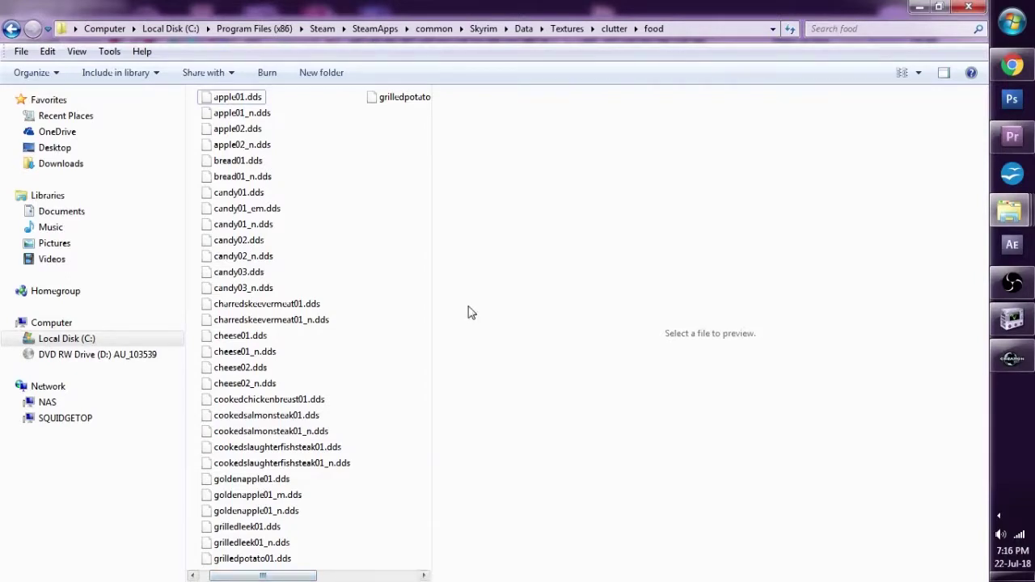
- Widen the file list and select the candy01.dds and bread01.dds texture files
{"action": "left_click_drag", "start_coordinate": [431, 205], "coordinate": [554, 211]}
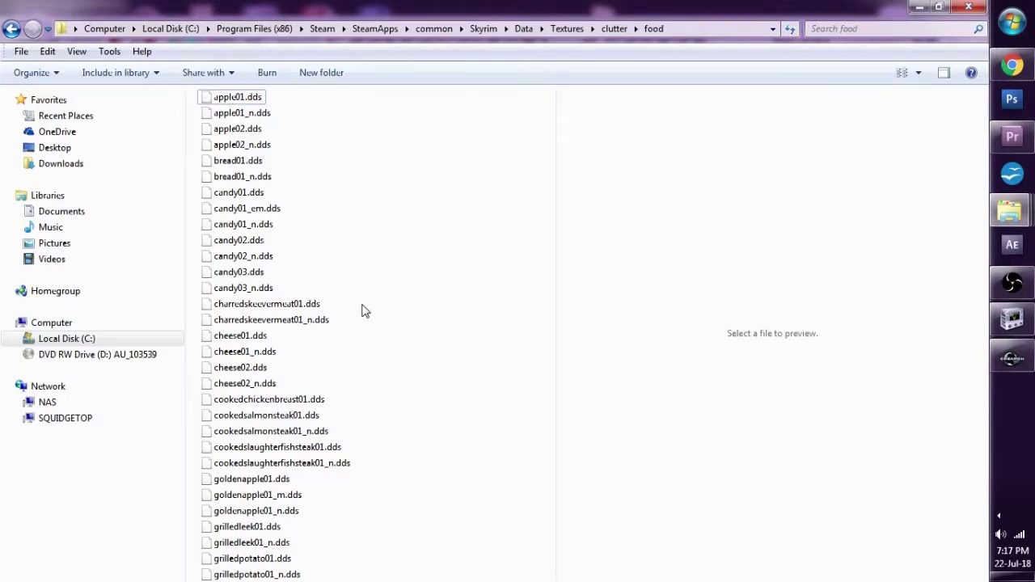
{"action": "left_click", "coordinate": [240, 193]}
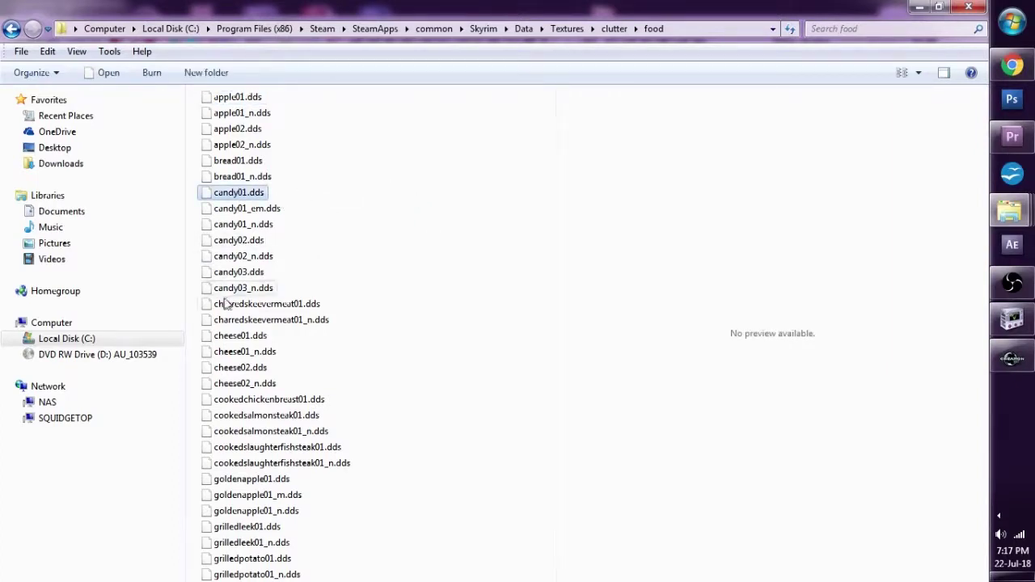
{"action": "left_click", "coordinate": [239, 162]}
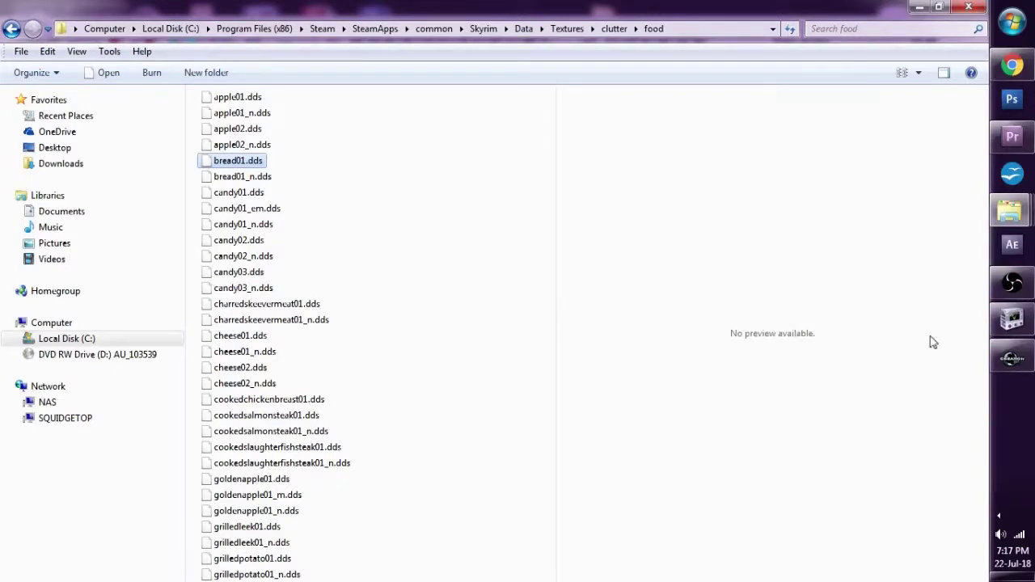
- In NifSkope, select the bread mesh's BSShaderTextureSet and browse for a new Bread01.dds diffuse texture
{"action": "left_click", "coordinate": [1008, 323]}
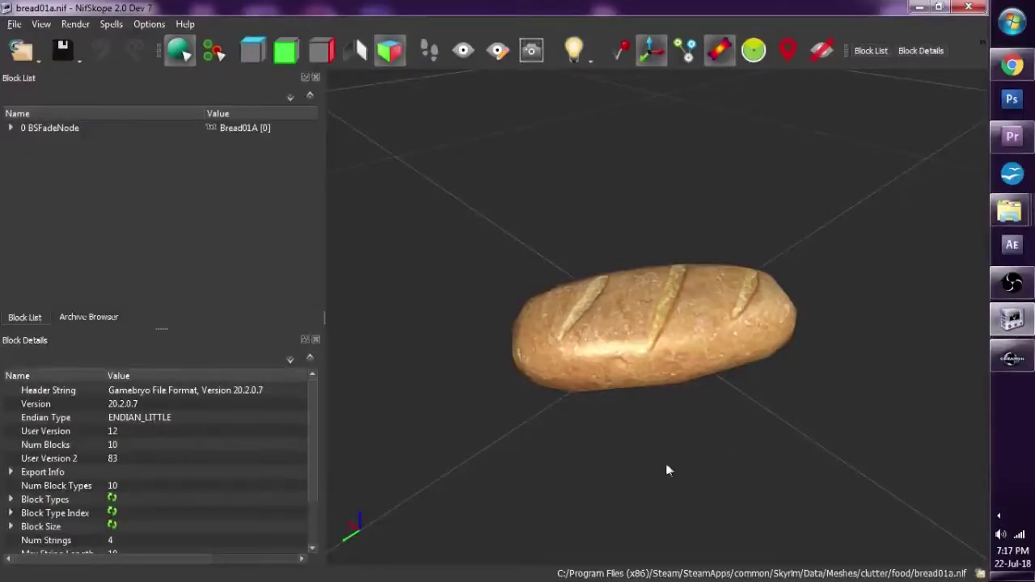
{"action": "mouse_move", "coordinate": [666, 470]}
{"action": "left_mouse_down"}
{"action": "mouse_move", "coordinate": [577, 456]}
{"action": "mouse_move", "coordinate": [684, 467]}
{"action": "left_mouse_up"}
{"action": "left_click", "coordinate": [647, 338]}
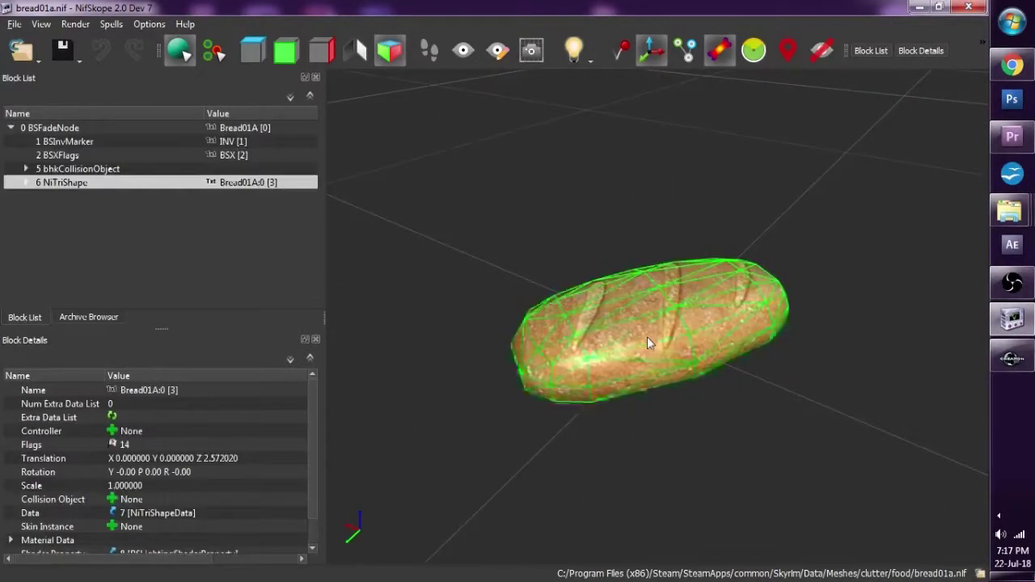
{"action": "left_click", "coordinate": [25, 182]}
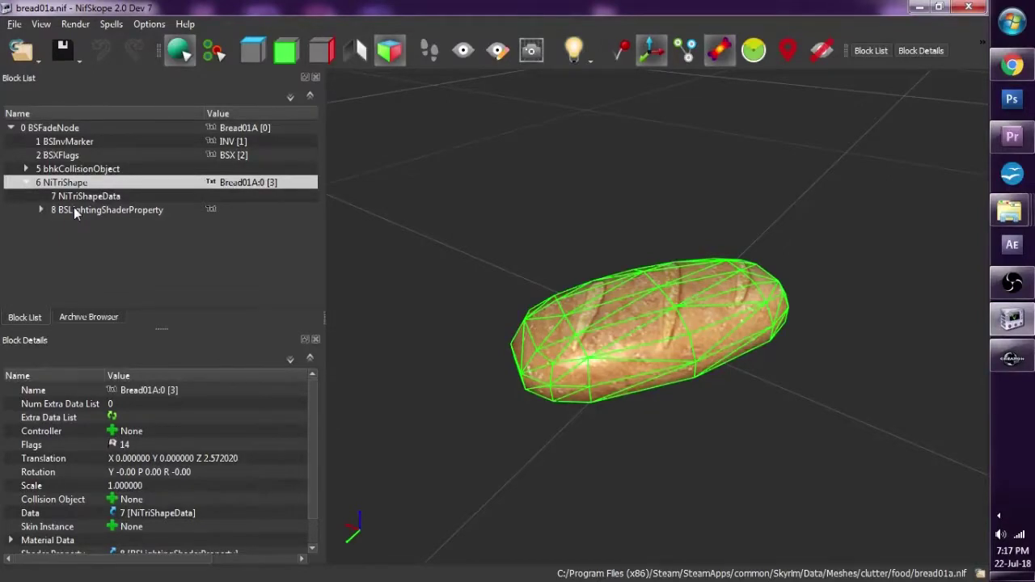
{"action": "left_click", "coordinate": [73, 209]}
{"action": "left_click", "coordinate": [40, 209]}
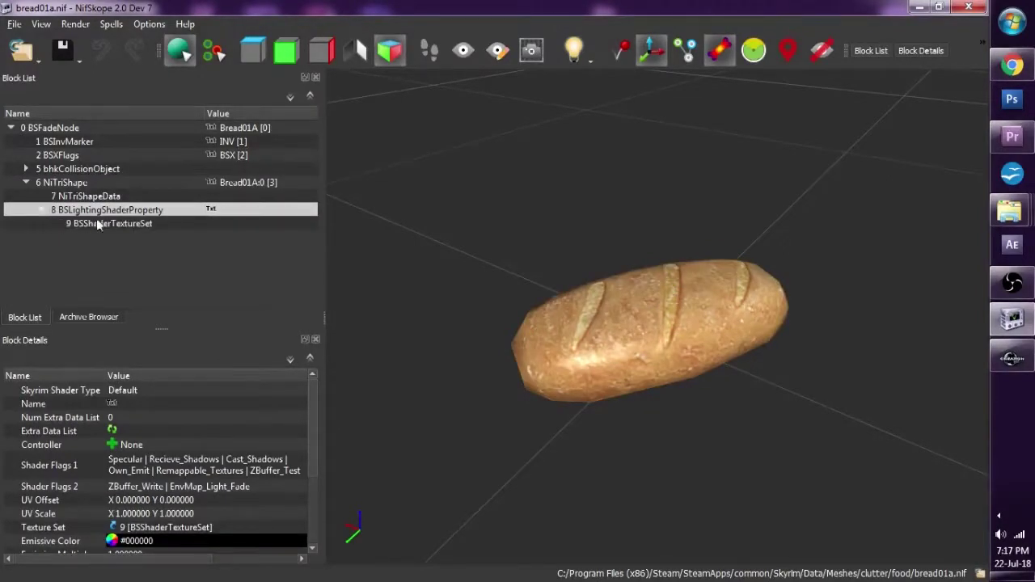
{"action": "left_click", "coordinate": [96, 222]}
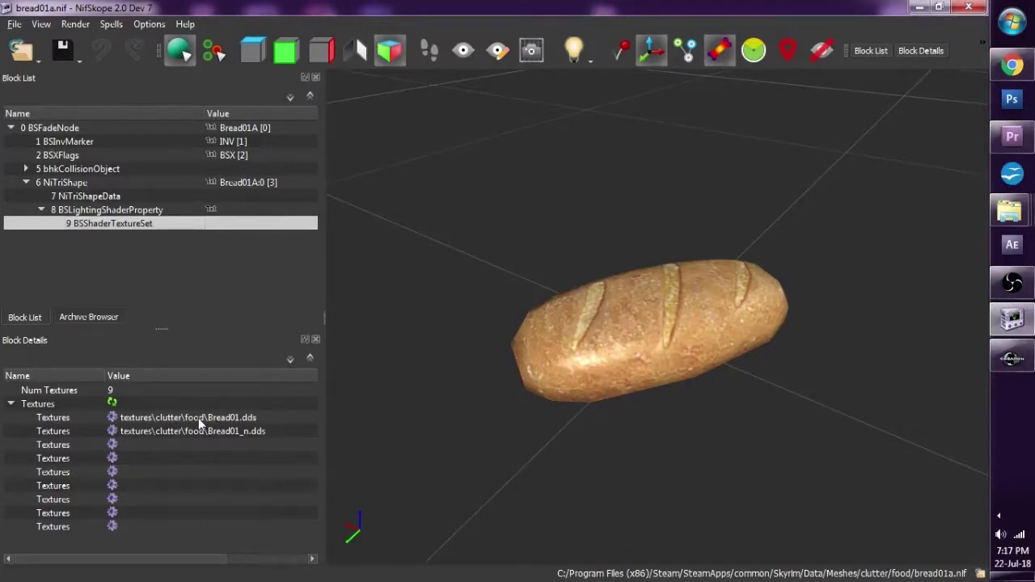
{"action": "left_click", "coordinate": [113, 419]}
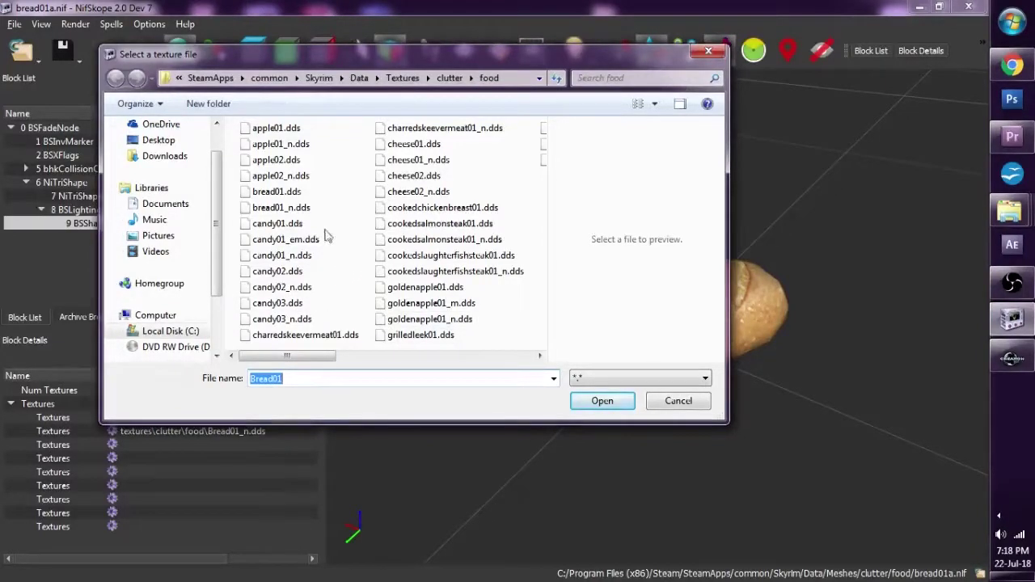
- Assign candy01.dds as the bread's diffuse texture and candy01_n.dds as its normal map
{"action": "left_click", "coordinate": [275, 226]}
{"action": "double_click", "coordinate": [275, 226]}
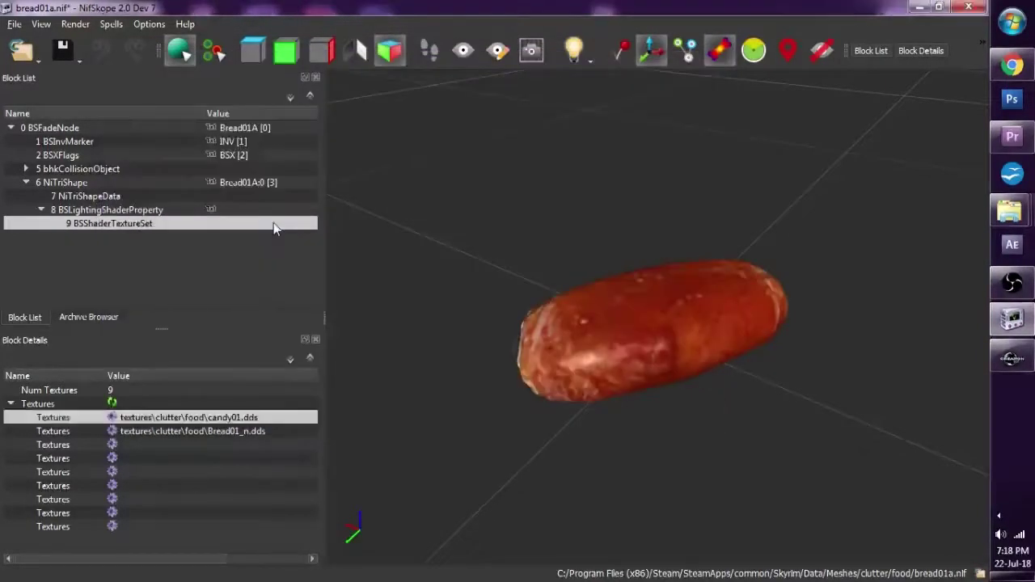
{"action": "mouse_move", "coordinate": [495, 284]}
{"action": "left_mouse_down"}
{"action": "mouse_move", "coordinate": [548, 282]}
{"action": "mouse_move", "coordinate": [681, 245]}
{"action": "mouse_move", "coordinate": [601, 272]}
{"action": "mouse_move", "coordinate": [478, 282]}
{"action": "left_mouse_up"}
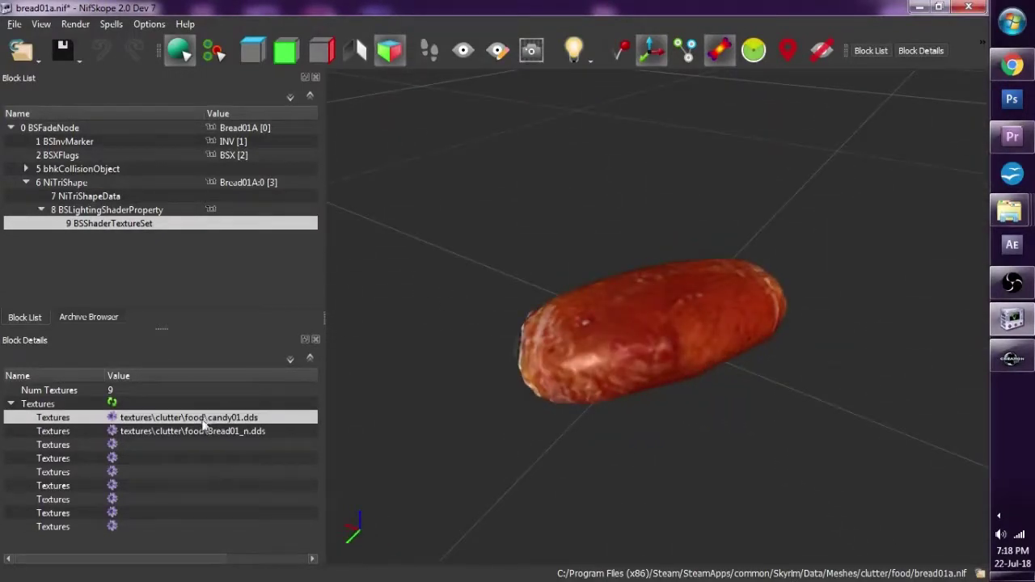
{"action": "left_click", "coordinate": [113, 431]}
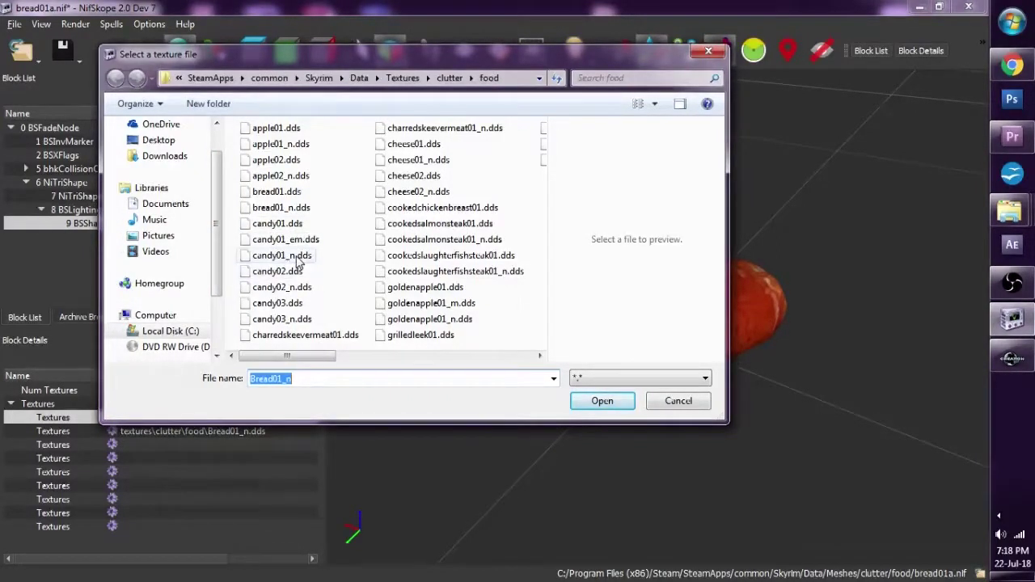
{"action": "double_click", "coordinate": [298, 256]}
{"action": "left_click_drag", "start_coordinate": [480, 375], "coordinate": [544, 380]}
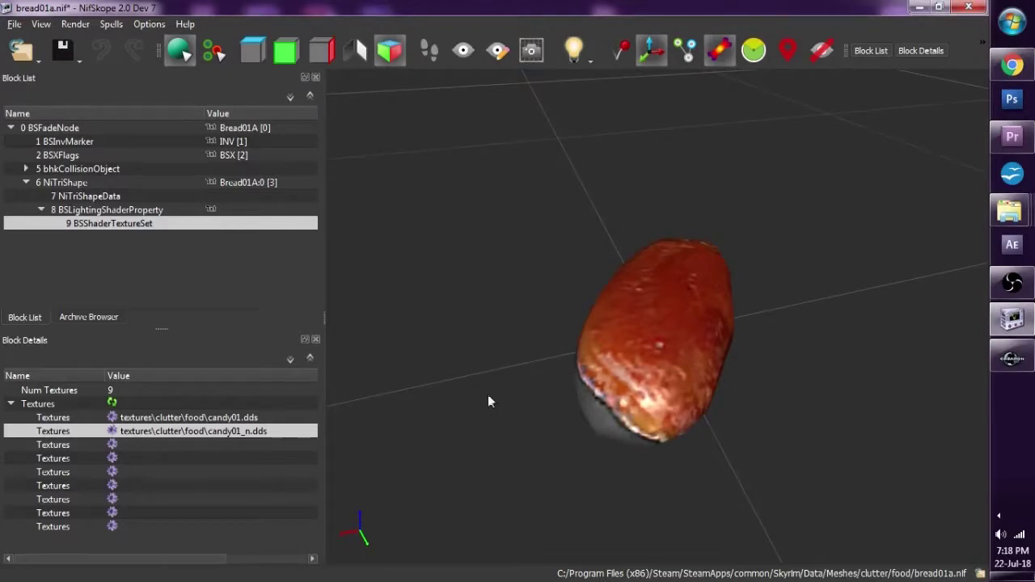
- In Creation Kit's Object Window, collapse Audio and list the Miscellaneous TextureSet records
{"action": "left_click", "coordinate": [1012, 358]}
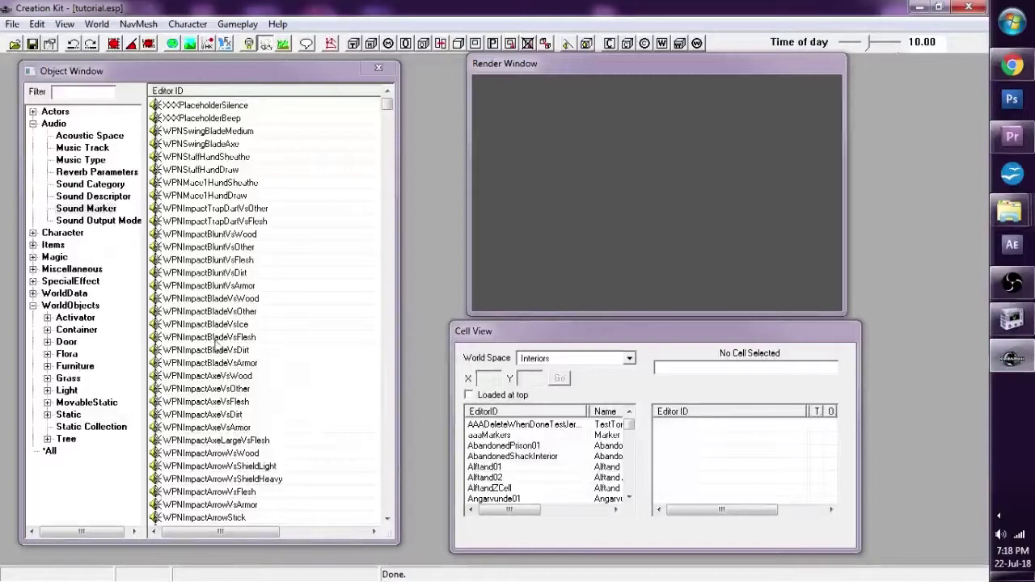
{"action": "left_click", "coordinate": [33, 123]}
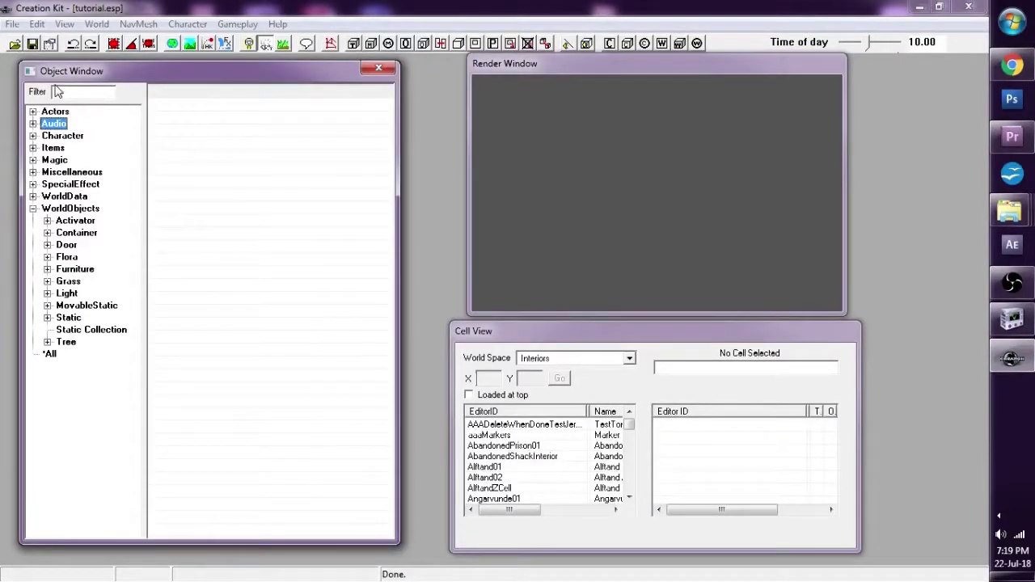
{"action": "left_click", "coordinate": [32, 173]}
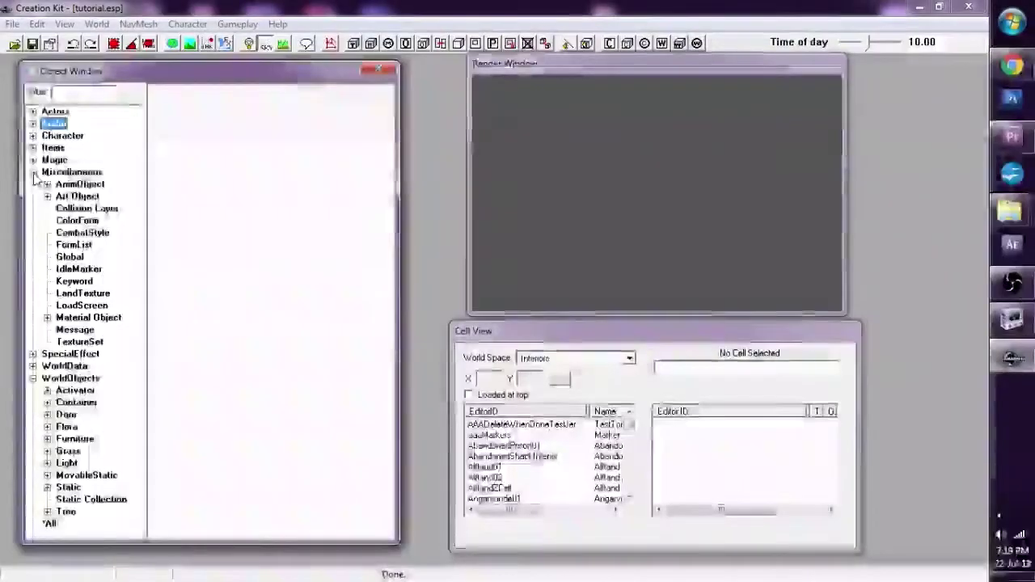
{"action": "left_click", "coordinate": [79, 344]}
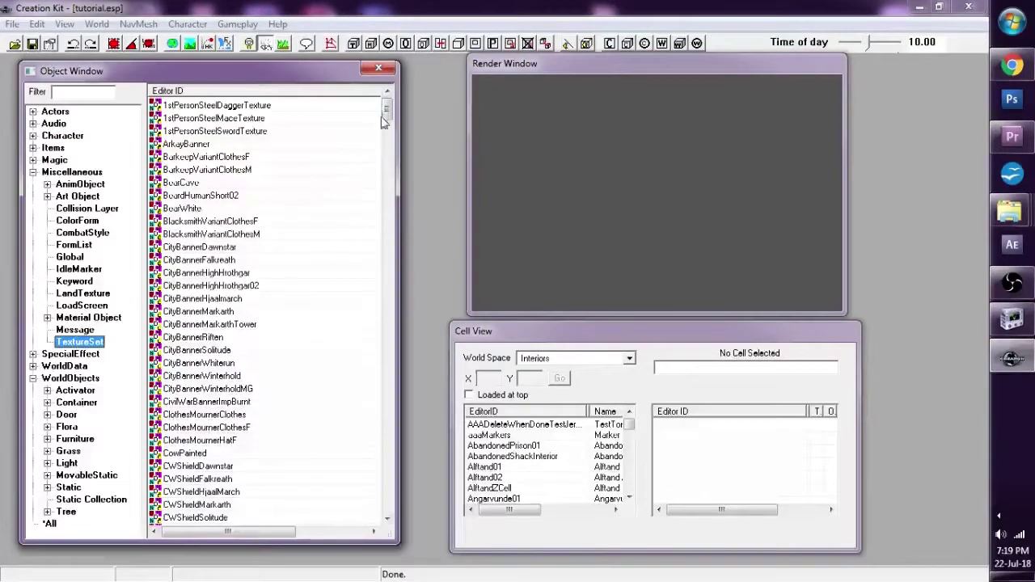
{"action": "mouse_move", "coordinate": [386, 113]}
{"action": "left_mouse_down"}
{"action": "mouse_move", "coordinate": [372, 247]}
{"action": "mouse_move", "coordinate": [384, 497]}
{"action": "mouse_move", "coordinate": [387, 109]}
{"action": "left_mouse_up"}
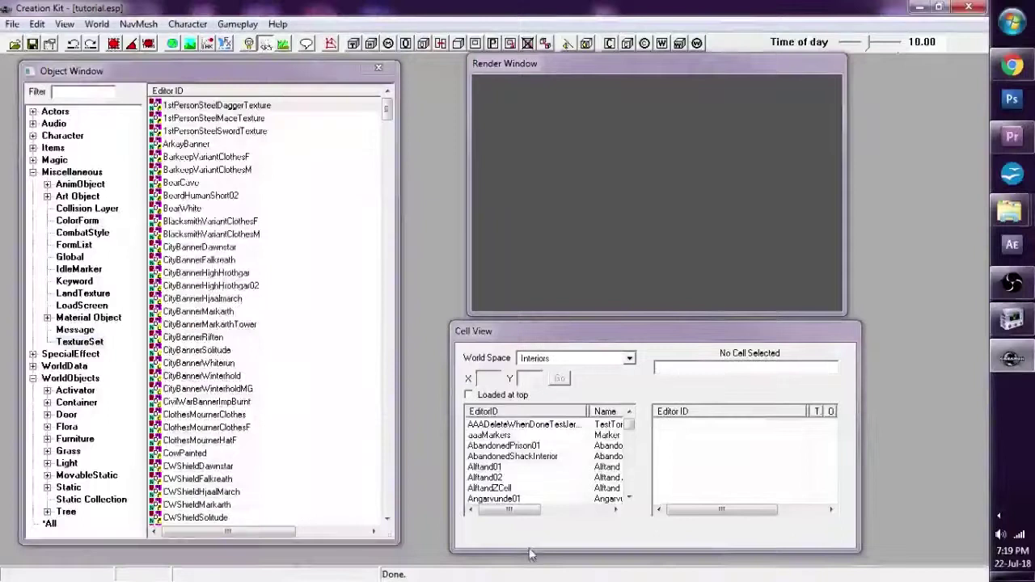
- Edit the 1stPersonSteelDaggerTexture texture set and set its diffuse map to clutter\food\candy01.dds
{"action": "right_click", "coordinate": [232, 109]}
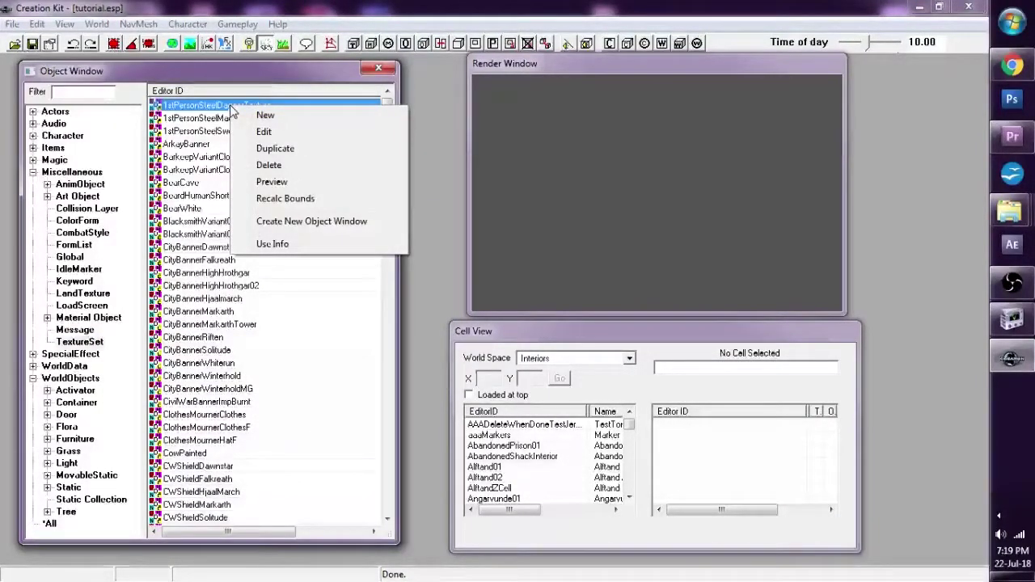
{"action": "left_click", "coordinate": [264, 131]}
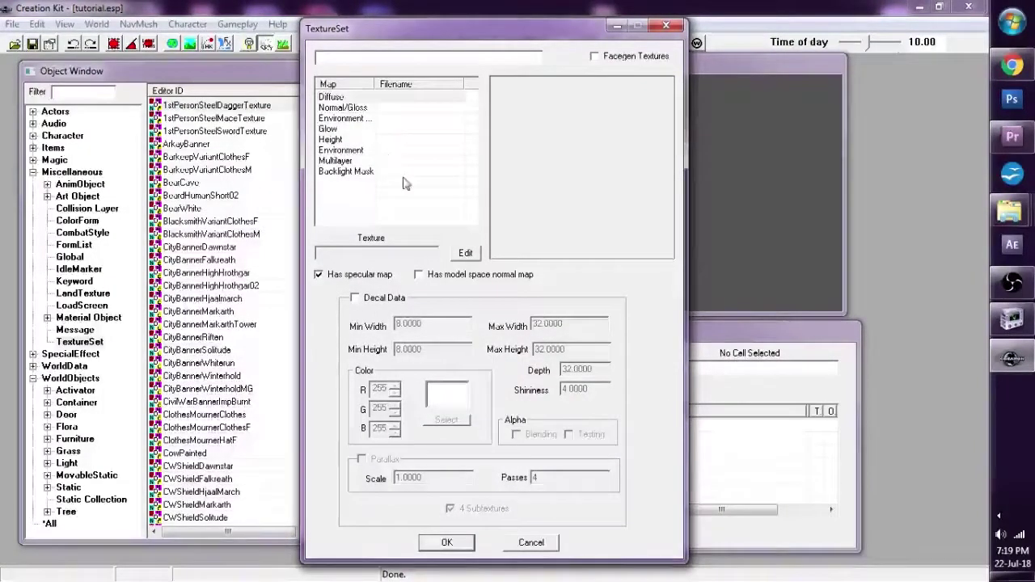
{"action": "left_click", "coordinate": [466, 254]}
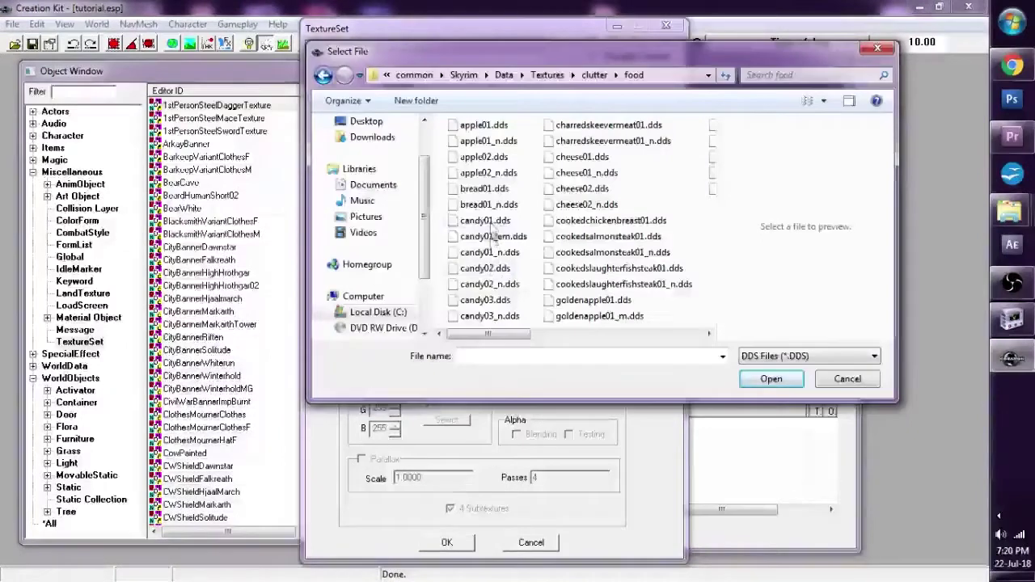
{"action": "left_click", "coordinate": [488, 223]}
{"action": "double_click", "coordinate": [490, 223]}
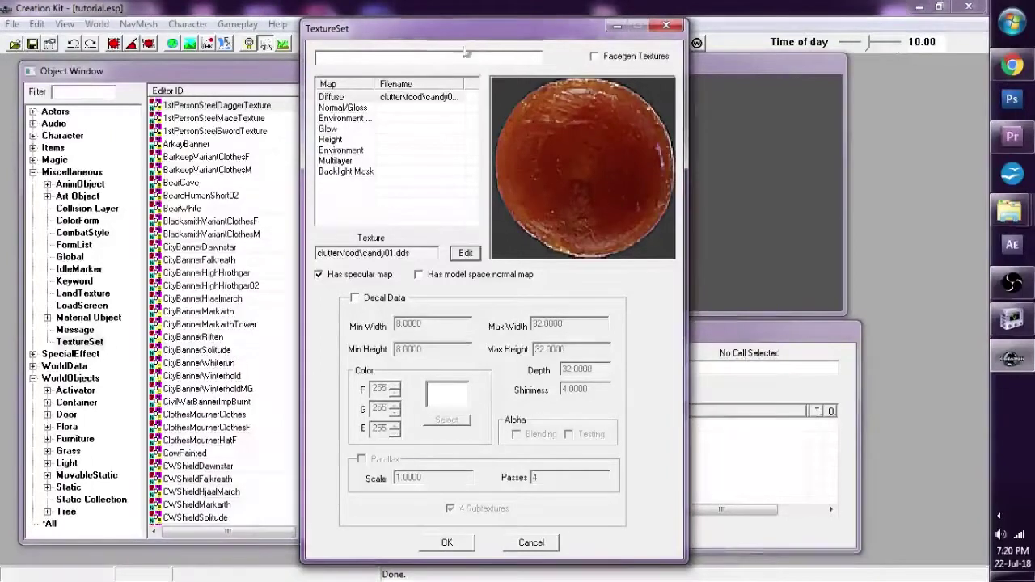
{"action": "left_click_drag", "start_coordinate": [463, 28], "coordinate": [539, 28]}
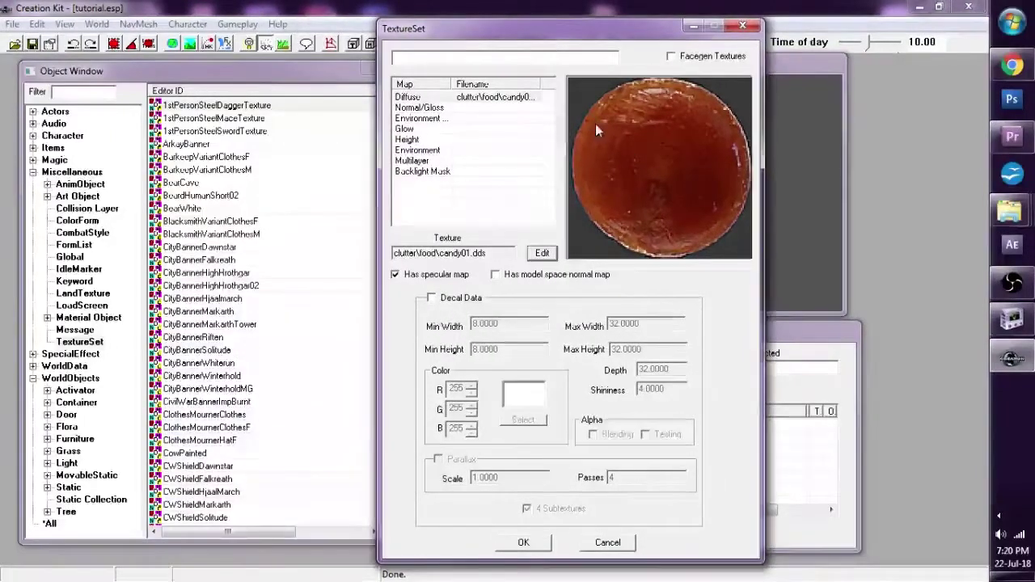
- Change the texture set ID to AANewBreadCandy and set its Normal/Gloss map to candy01_n.dds
{"action": "left_click", "coordinate": [409, 59]}
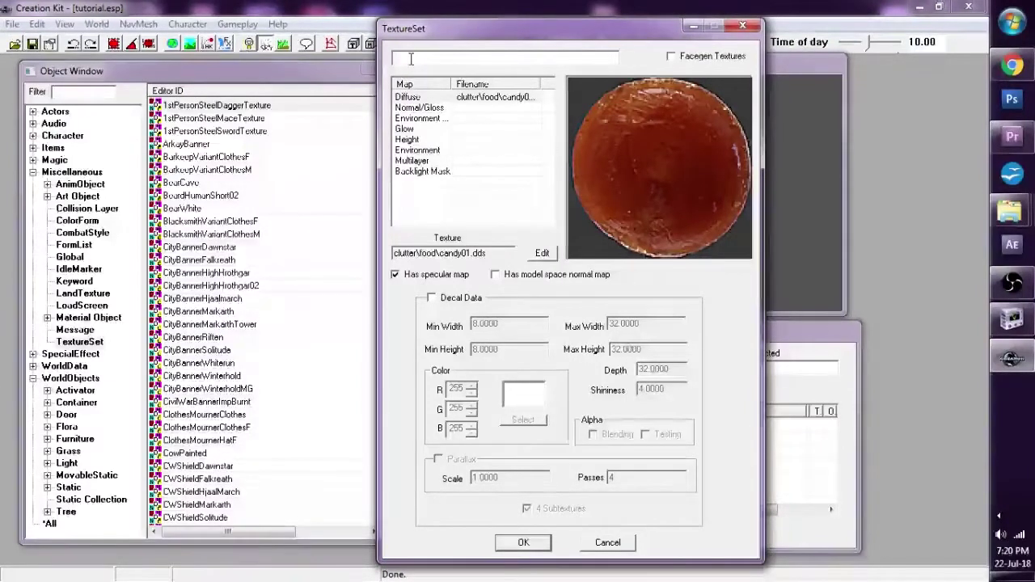
{"action": "type", "text": "AA"}
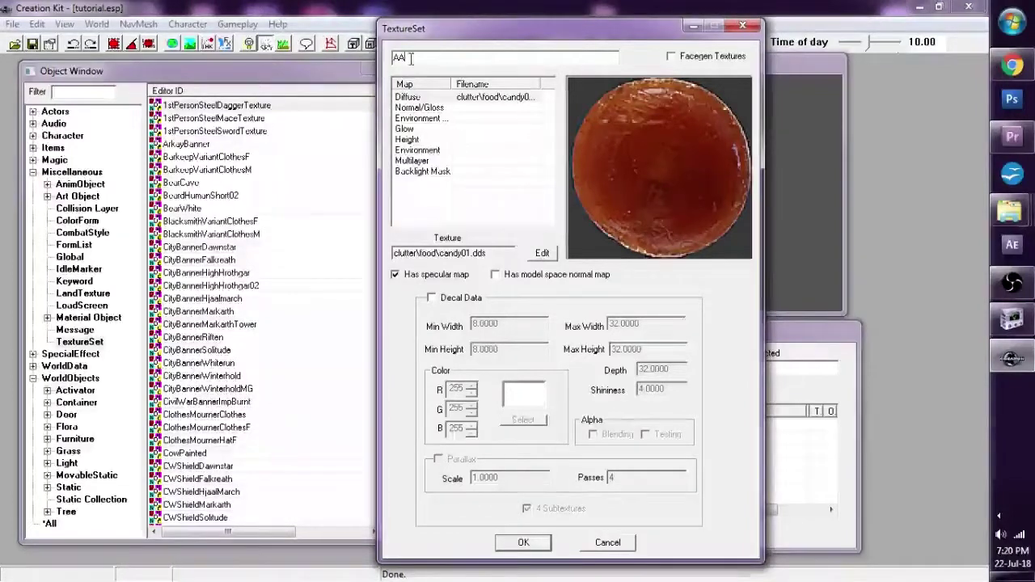
{"action": "type", "text": "NewB"}
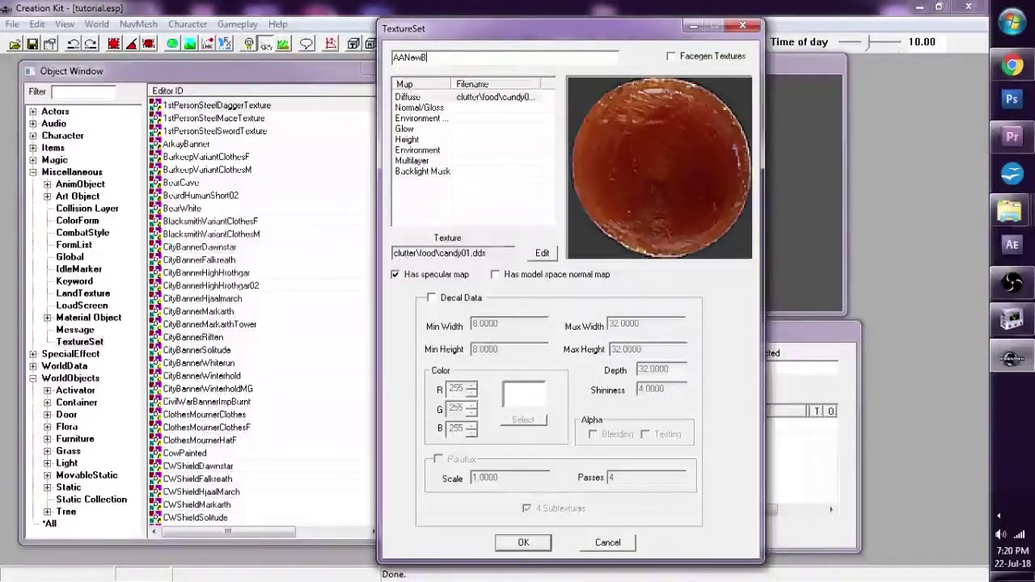
{"action": "type", "text": "readC"}
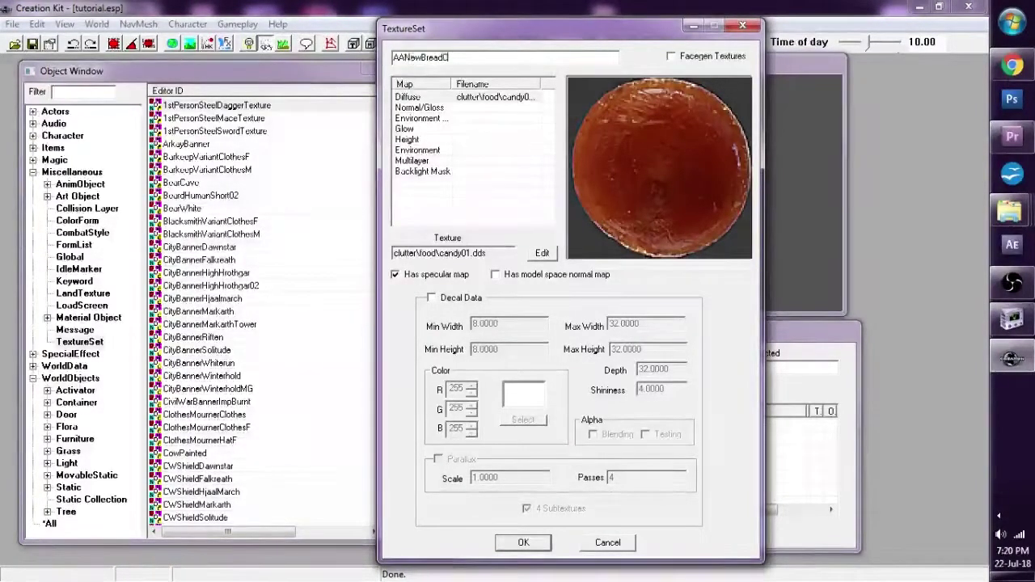
{"action": "type", "text": "andy"}
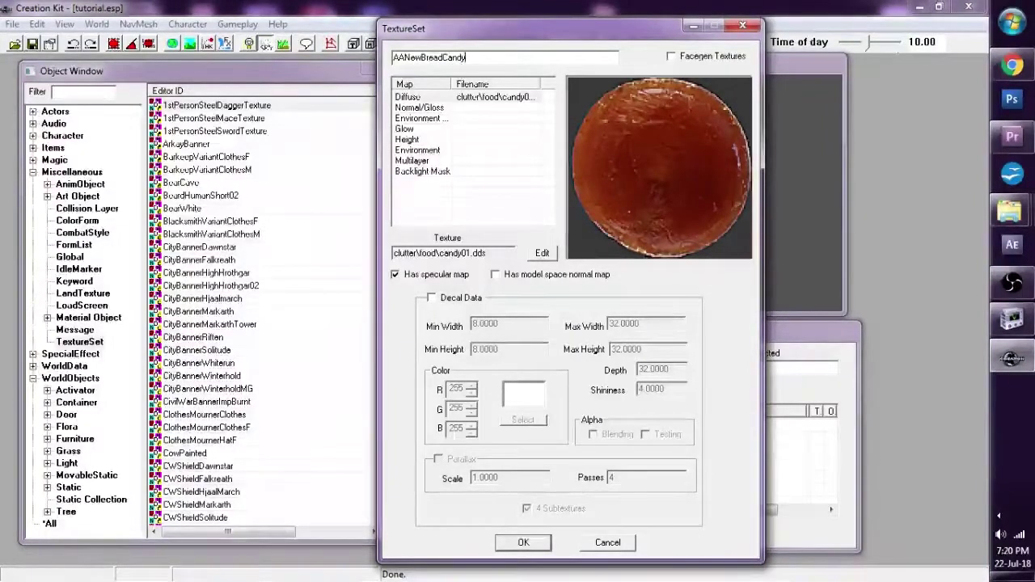
{"action": "left_click", "coordinate": [449, 108]}
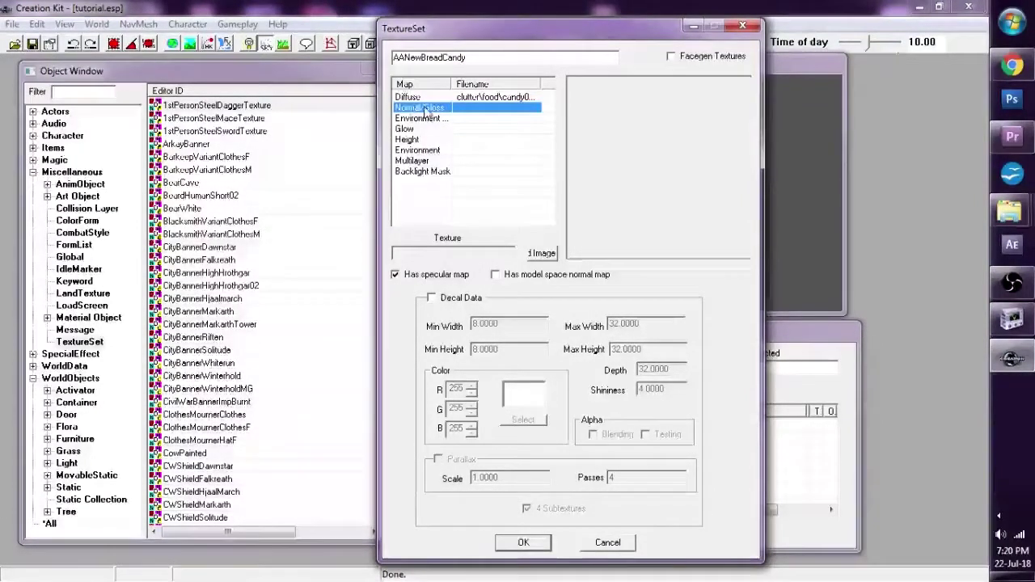
{"action": "left_click", "coordinate": [540, 254]}
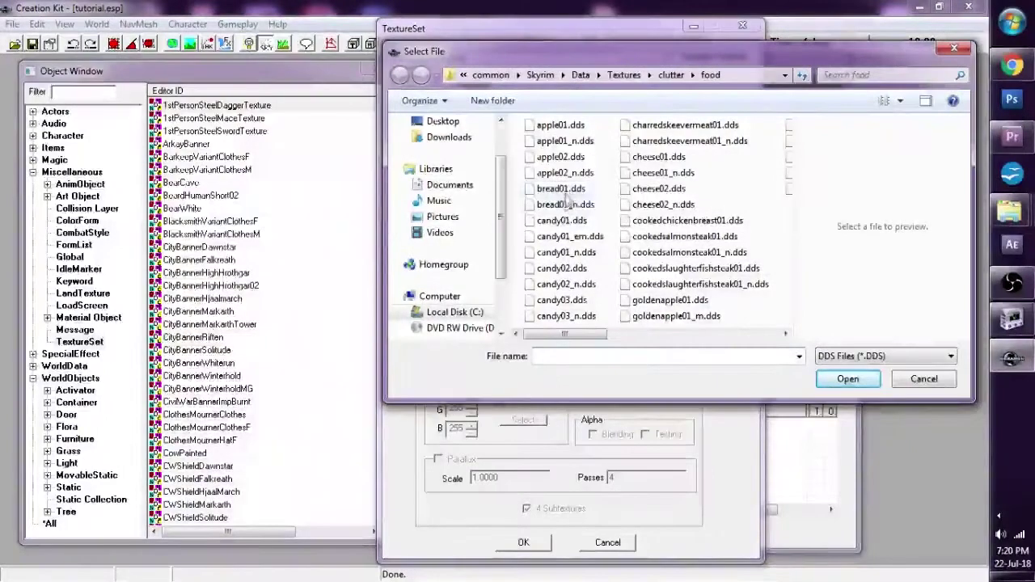
{"action": "double_click", "coordinate": [565, 251]}
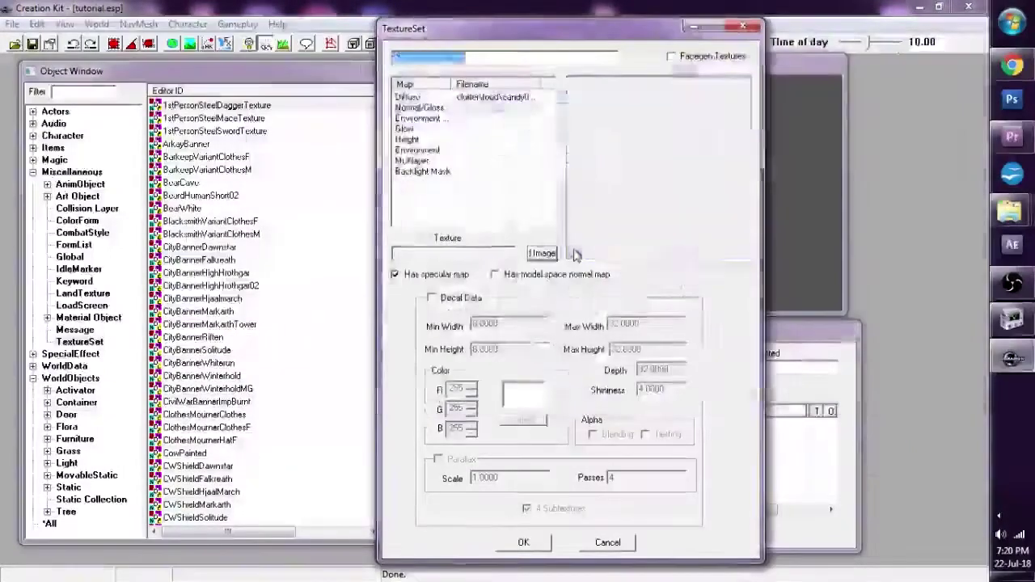
- Check the Diffuse and Normal/Gloss entries and confirm the texture set
{"action": "left_click", "coordinate": [484, 98]}
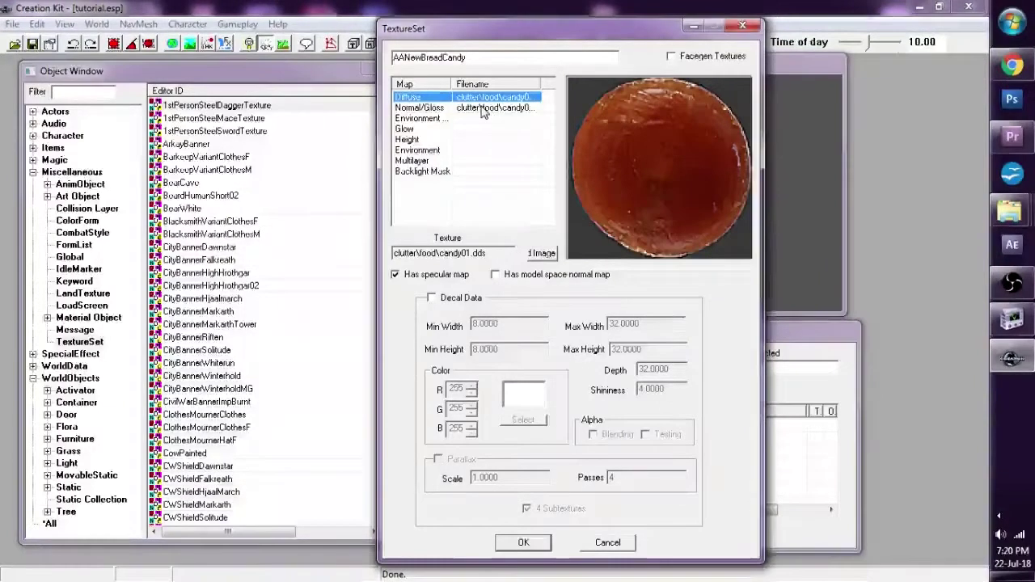
{"action": "left_click", "coordinate": [483, 108]}
{"action": "left_click", "coordinate": [489, 98]}
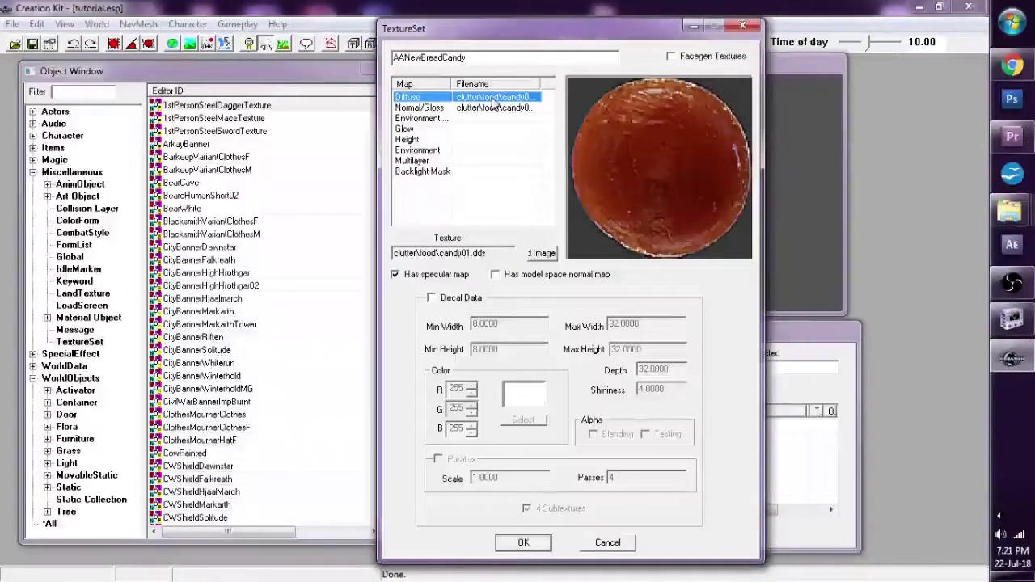
{"action": "left_click", "coordinate": [525, 543]}
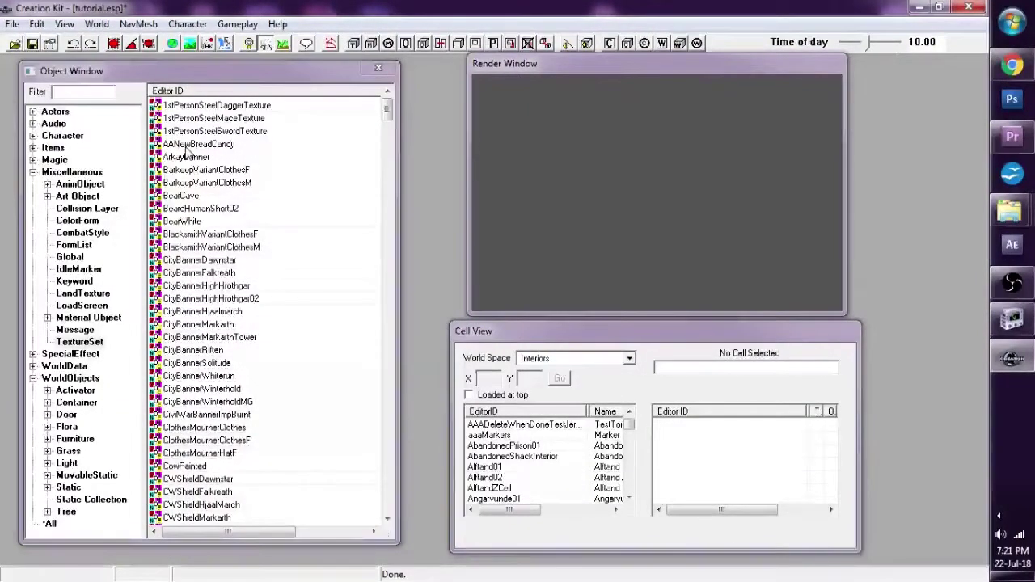
- Save tutorial.esp and click into the Object Window's Filter box
{"action": "left_click", "coordinate": [32, 44]}
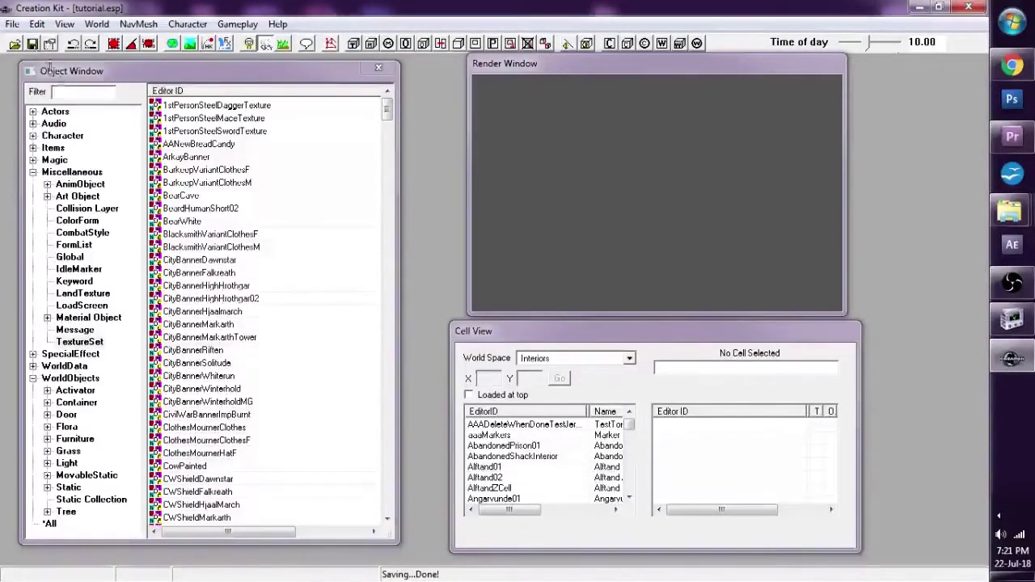
{"action": "left_click", "coordinate": [66, 92]}
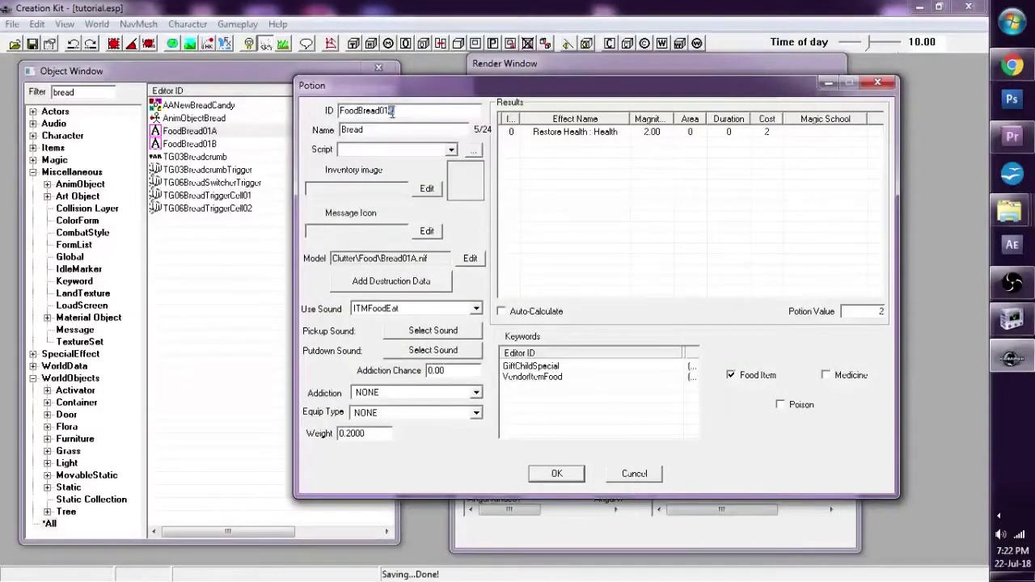
- Change the bread item's ID to FoodBread01C and its name to 'Candy Bread'
{"action": "left_click_drag", "start_coordinate": [389, 112], "coordinate": [411, 115]}
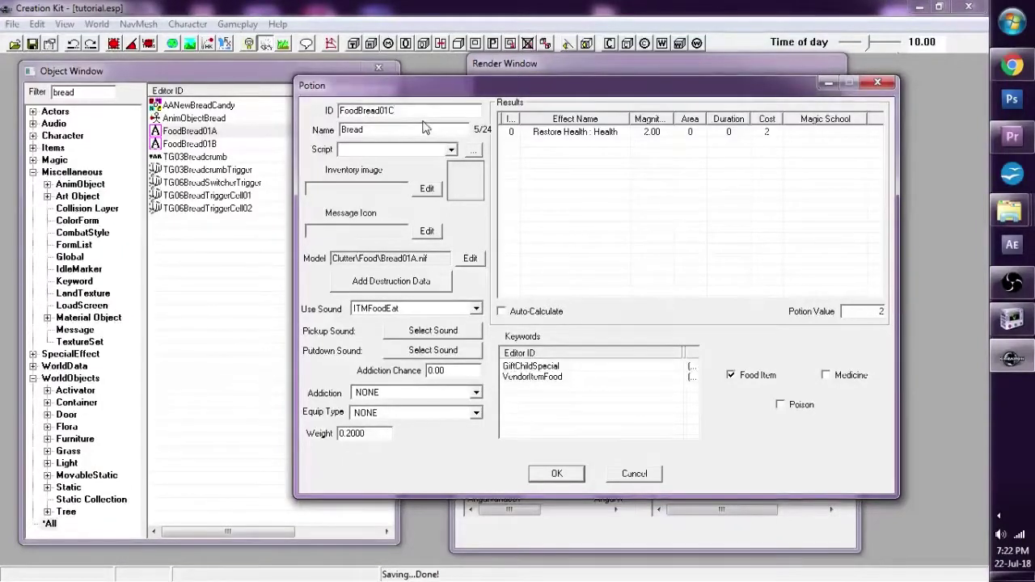
{"action": "left_click", "coordinate": [342, 130]}
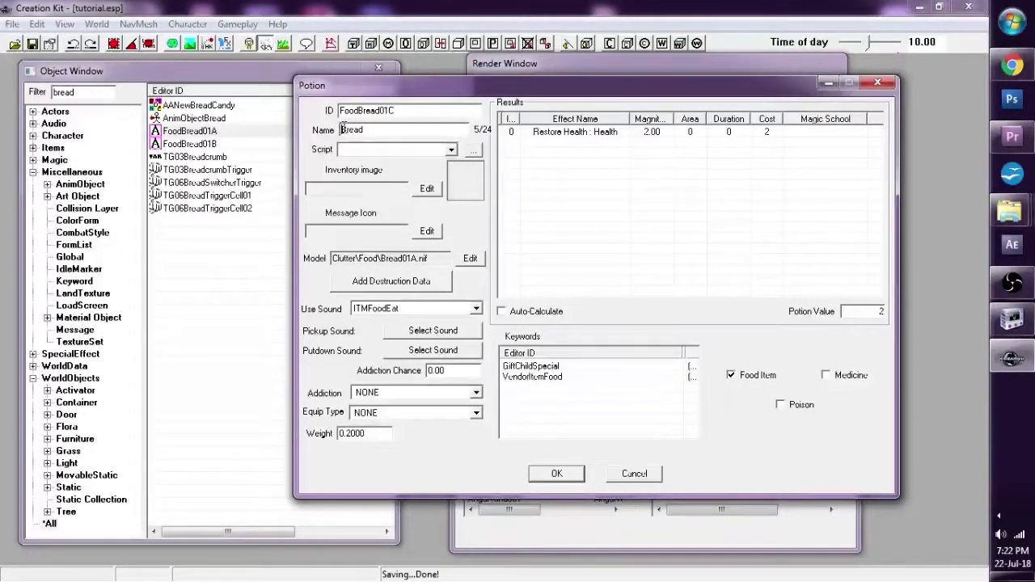
{"action": "type", "text": "Ca"}
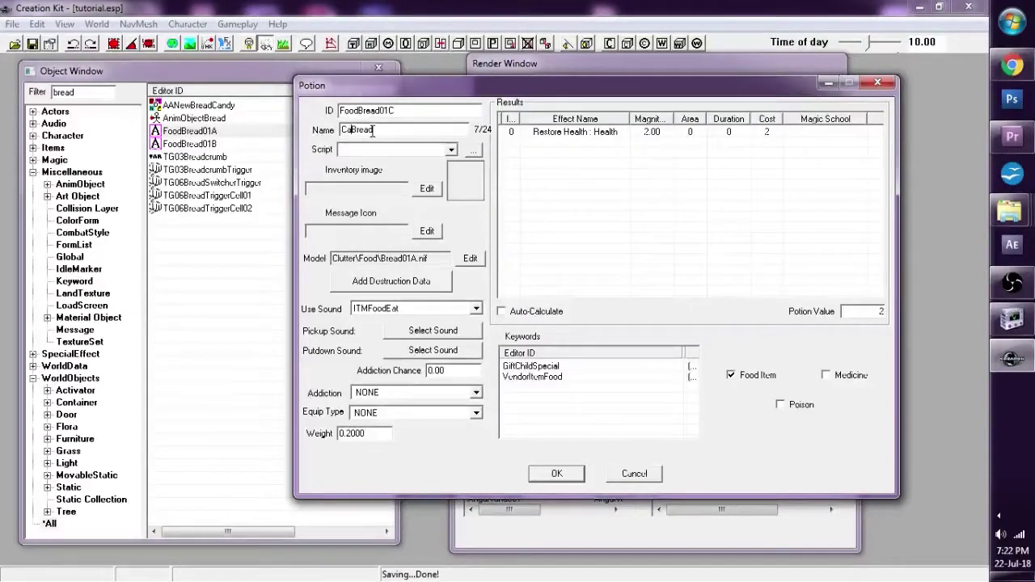
{"action": "type", "text": "ndy"}
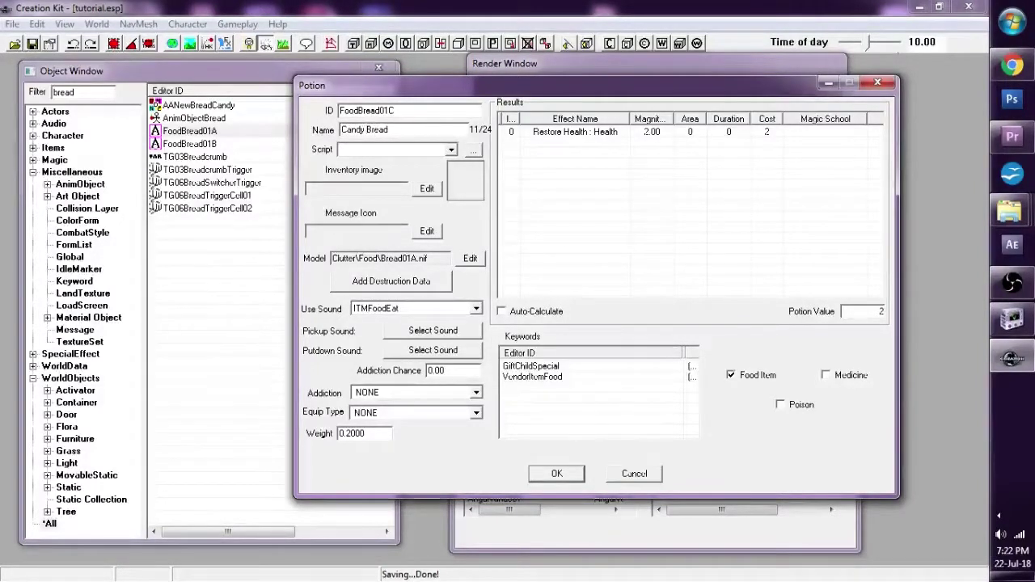
{"action": "left_click_drag", "start_coordinate": [435, 90], "coordinate": [460, 77]}
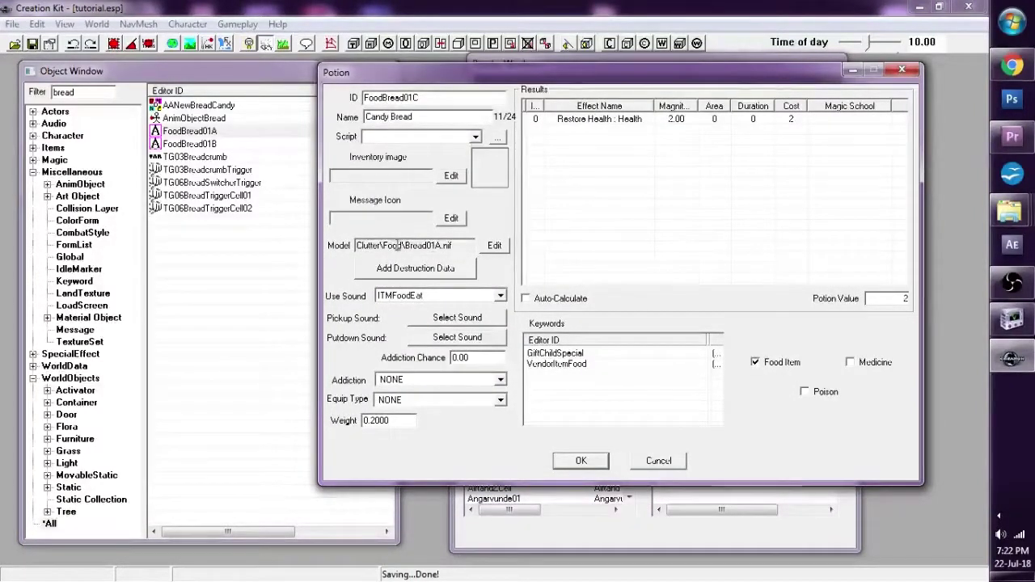
- In Model Data, replace the Bread01A:0 alternate texture with the AANewBreadCandy texture set
{"action": "left_click", "coordinate": [492, 247]}
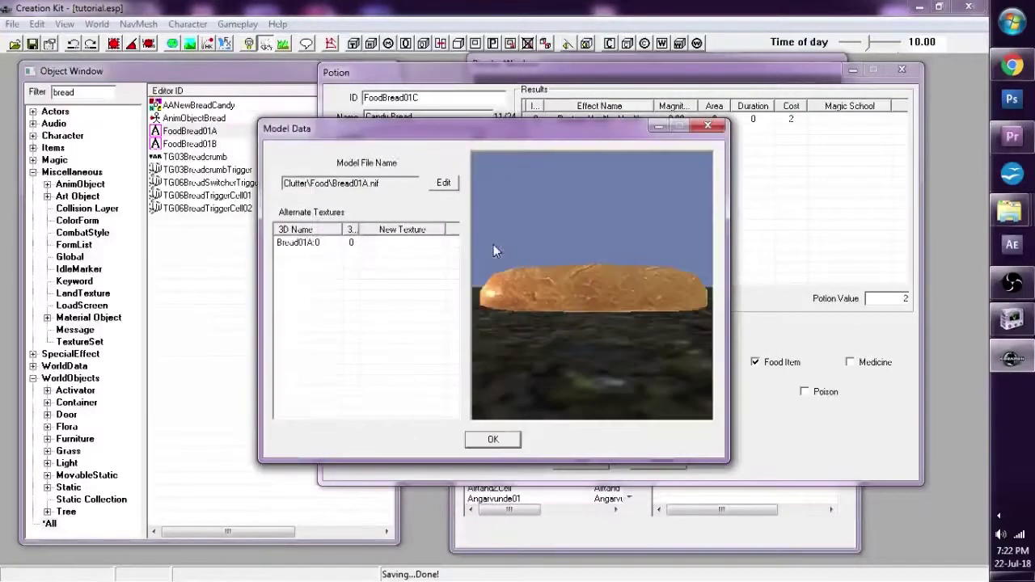
{"action": "left_click_drag", "start_coordinate": [532, 263], "coordinate": [516, 331]}
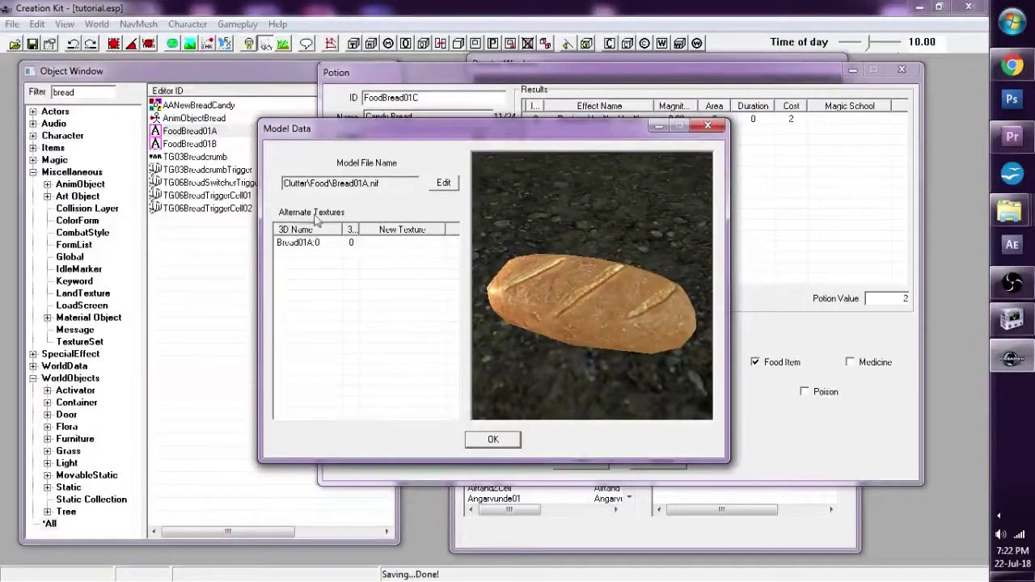
{"action": "left_click", "coordinate": [302, 244]}
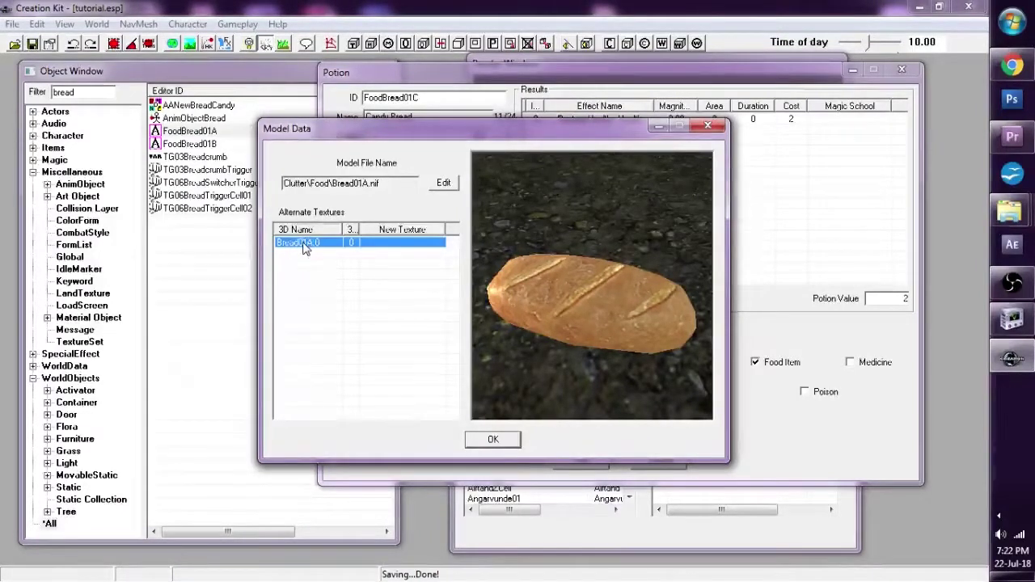
{"action": "double_click", "coordinate": [303, 243]}
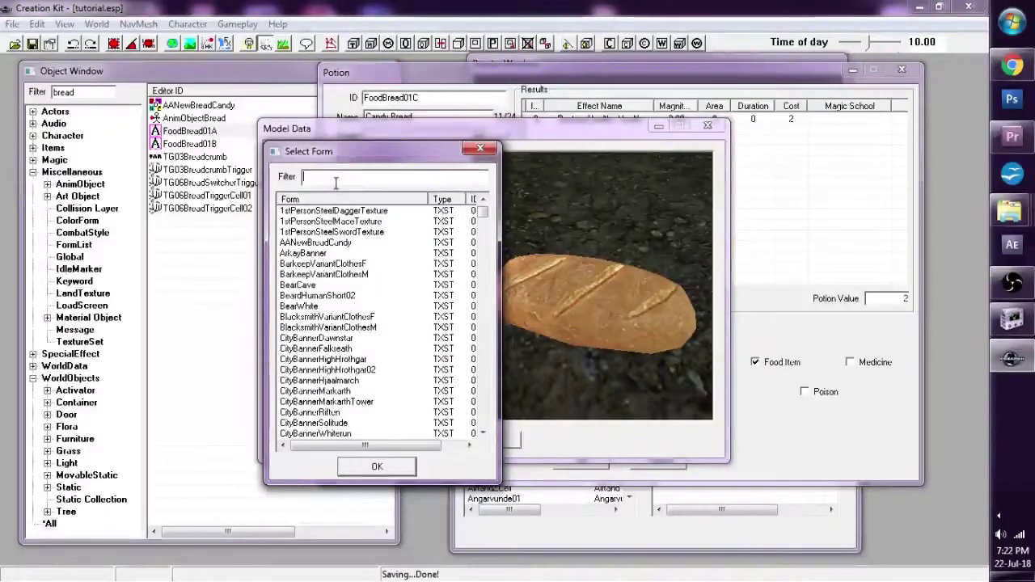
{"action": "left_click", "coordinate": [306, 243]}
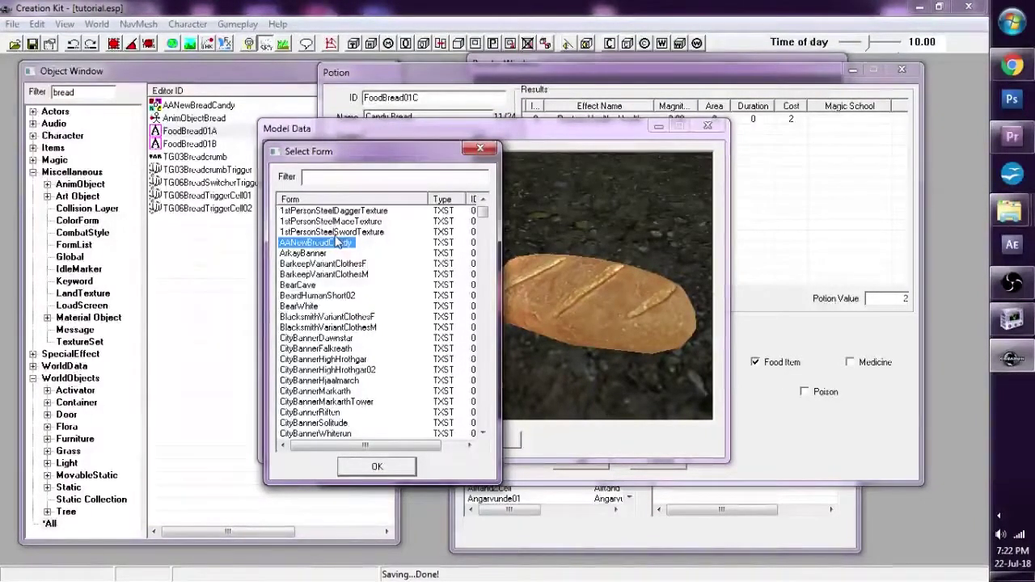
{"action": "left_click", "coordinate": [372, 467]}
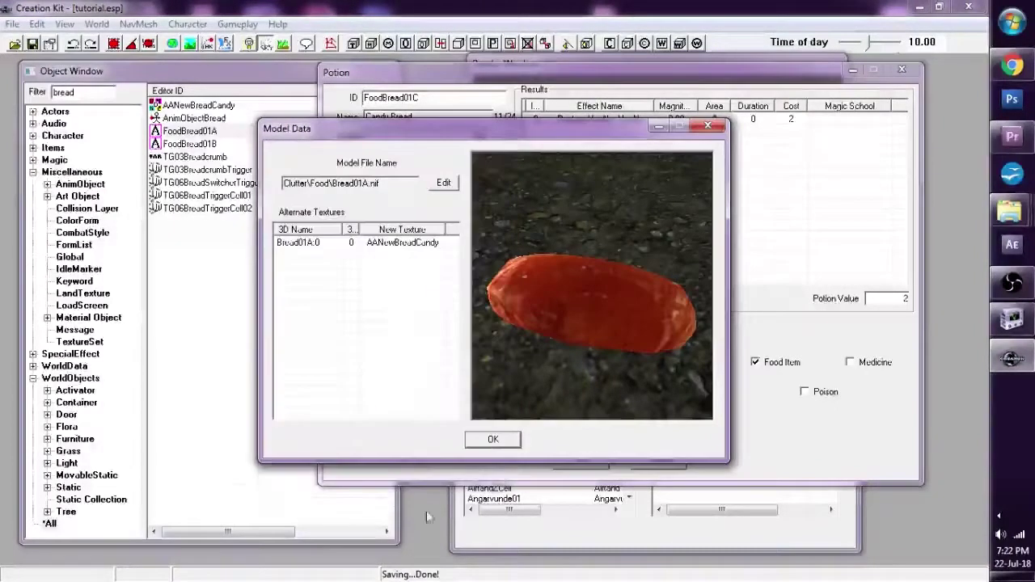
{"action": "left_click_drag", "start_coordinate": [594, 363], "coordinate": [679, 322]}
{"action": "mouse_move", "coordinate": [556, 341]}
{"action": "left_mouse_down"}
{"action": "mouse_move", "coordinate": [564, 305]}
{"action": "mouse_move", "coordinate": [536, 311]}
{"action": "mouse_move", "coordinate": [557, 351]}
{"action": "left_mouse_up"}
- Confirm the model data and potion form, saving the item as new object FoodBread01C
{"action": "left_click", "coordinate": [493, 439]}
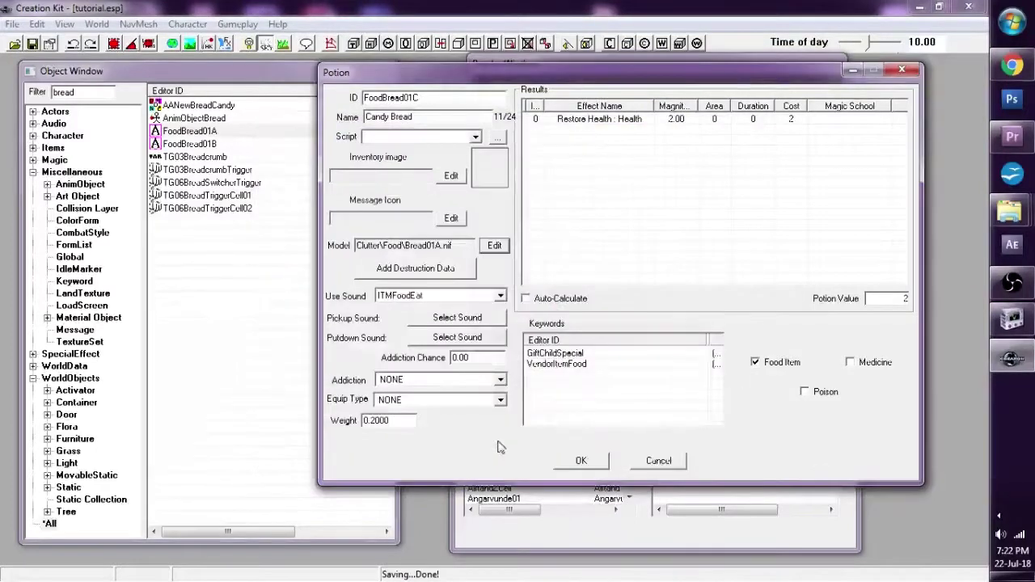
{"action": "left_click", "coordinate": [577, 463]}
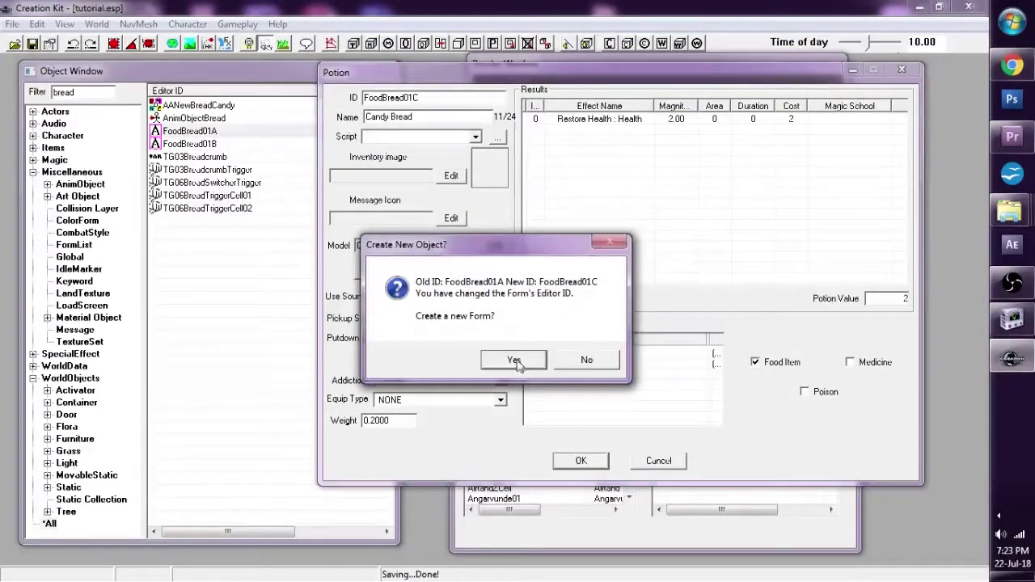
{"action": "left_click", "coordinate": [514, 361]}
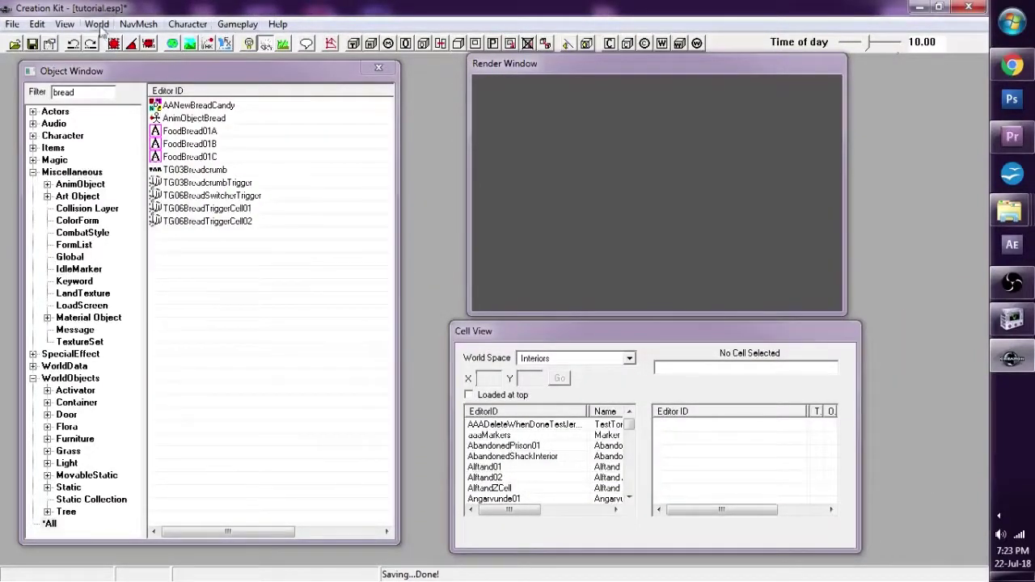
{"action": "left_click", "coordinate": [64, 23]}
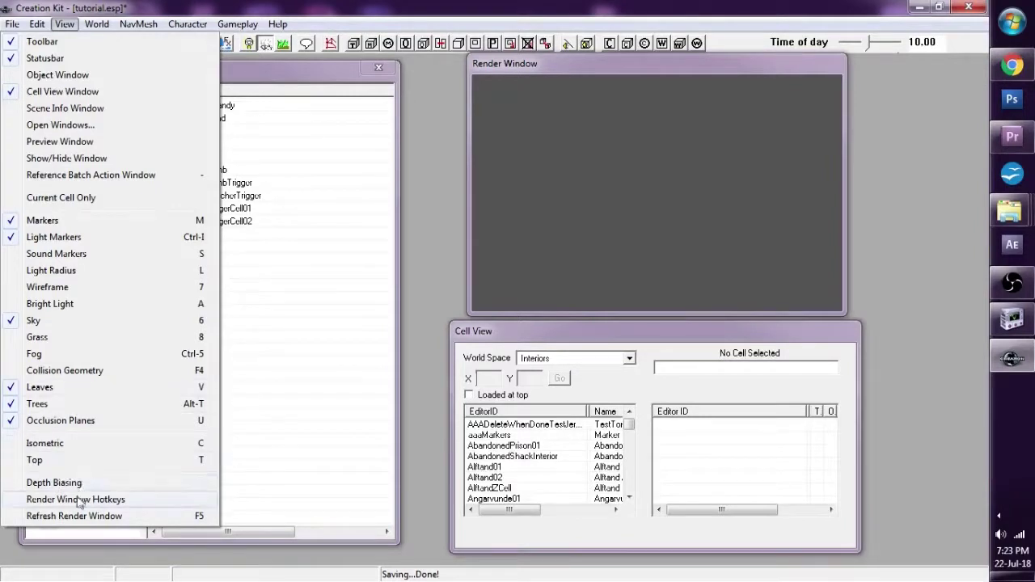
- Load FoodBread01C in the Preview Window and rotate and zoom to inspect its red candy texture
{"action": "left_click", "coordinate": [71, 142]}
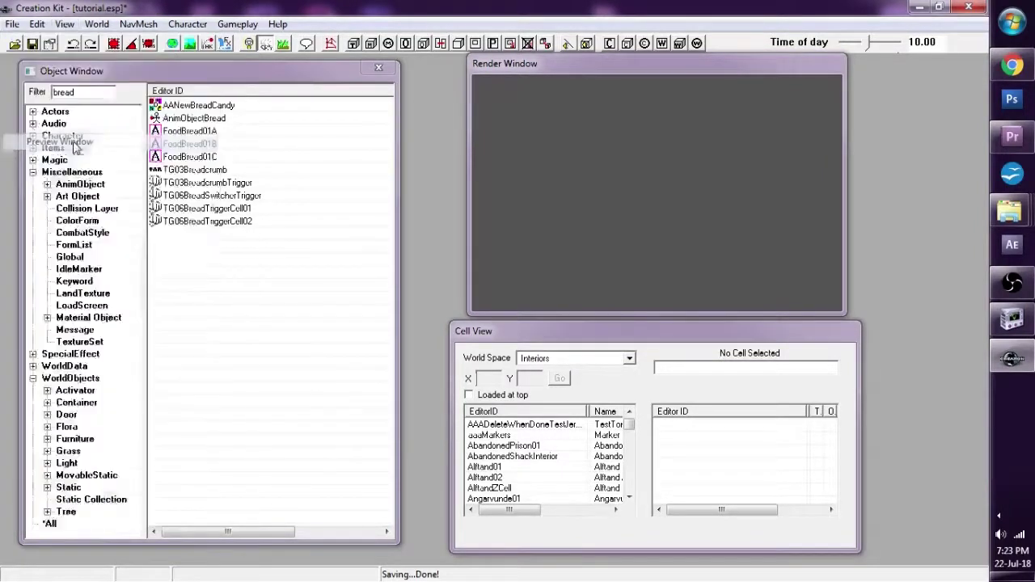
{"action": "left_click", "coordinate": [187, 157]}
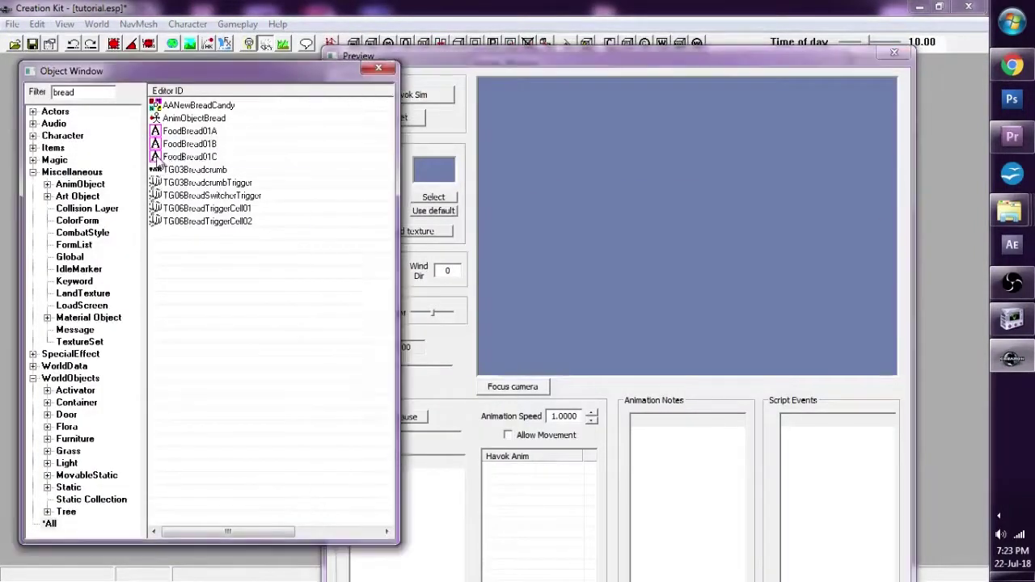
{"action": "left_click", "coordinate": [550, 241]}
{"action": "left_click_drag", "start_coordinate": [550, 241], "coordinate": [606, 287]}
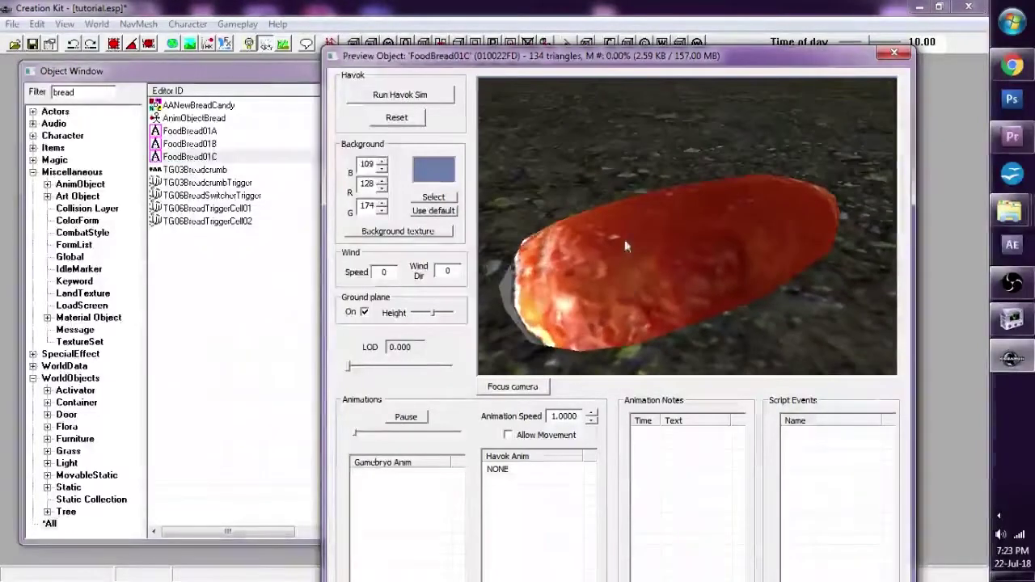
{"action": "scroll", "coordinate": [627, 213], "scroll_direction": "down", "scroll_amount": 5}
{"action": "scroll", "coordinate": [653, 241], "scroll_direction": "up", "scroll_amount": 5}
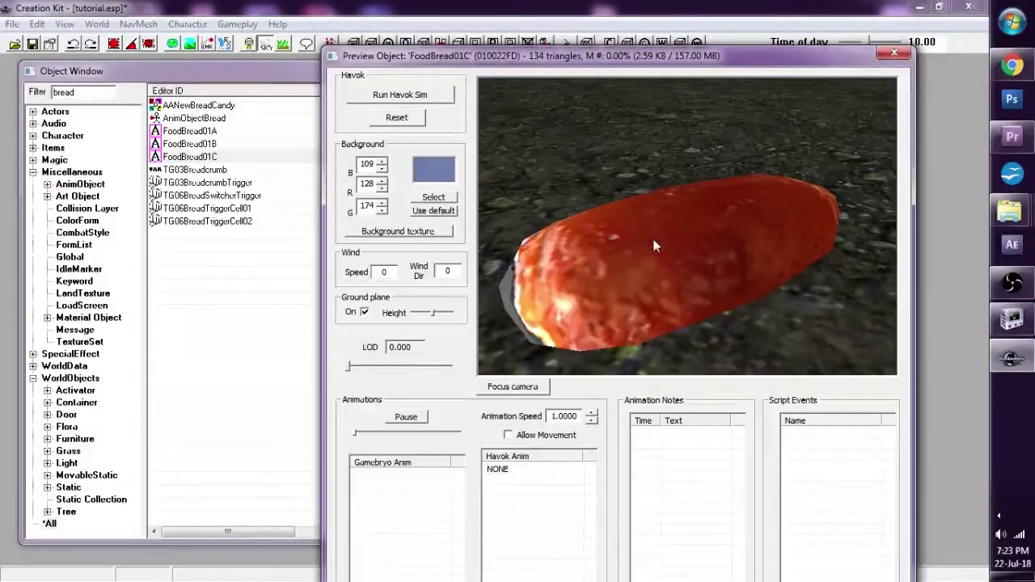
{"action": "scroll", "coordinate": [644, 261], "scroll_direction": "down", "scroll_amount": 5}
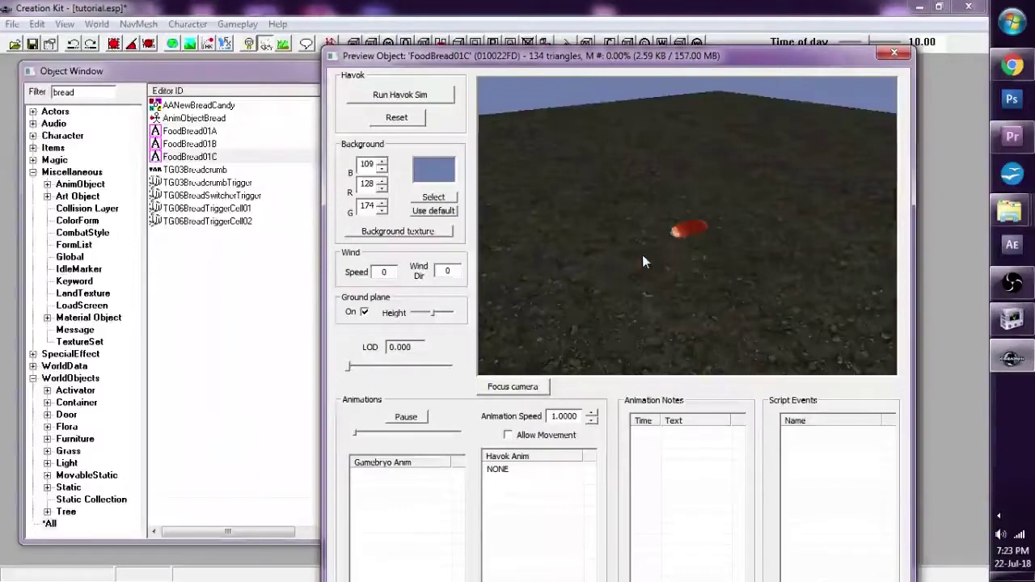
{"action": "scroll", "coordinate": [644, 262], "scroll_direction": "up", "scroll_amount": 5}
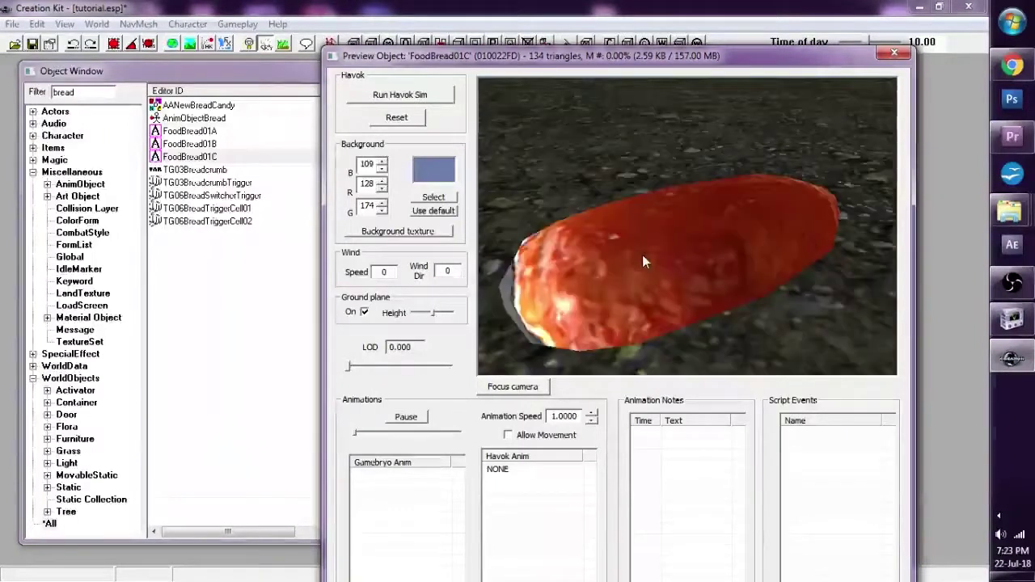
{"action": "left_click_drag", "start_coordinate": [641, 255], "coordinate": [621, 269]}
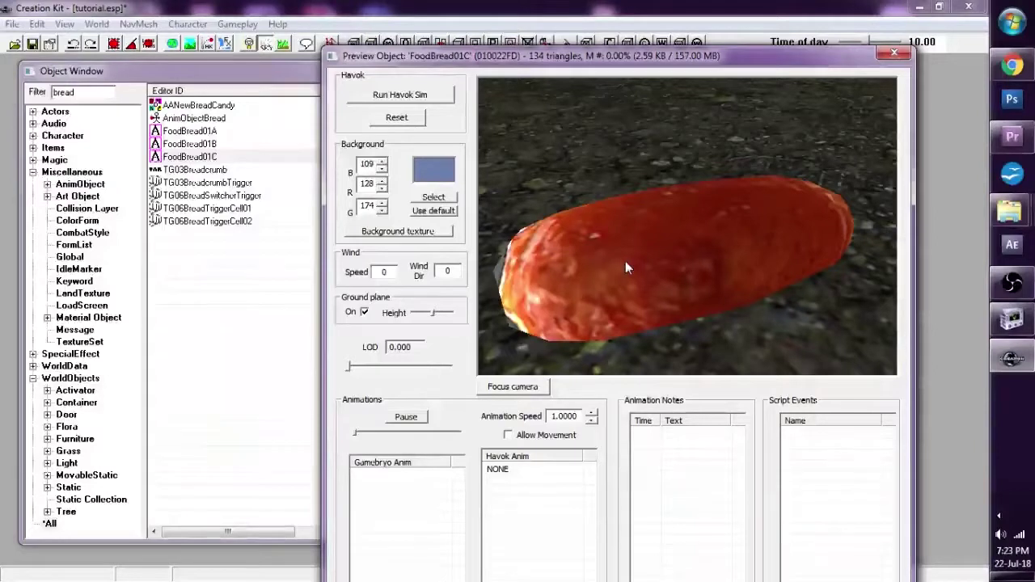
{"action": "left_click_drag", "start_coordinate": [625, 267], "coordinate": [608, 167]}
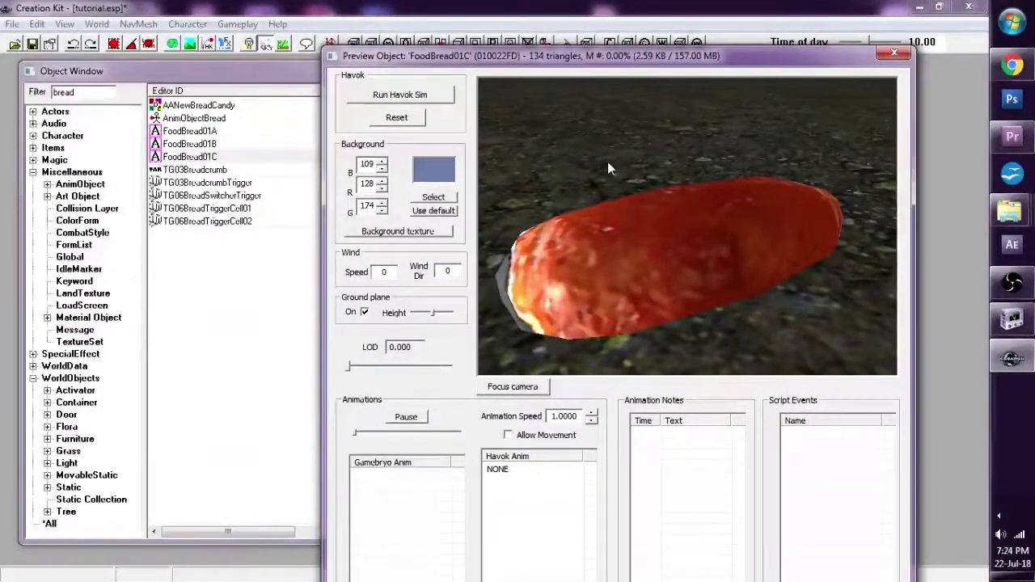